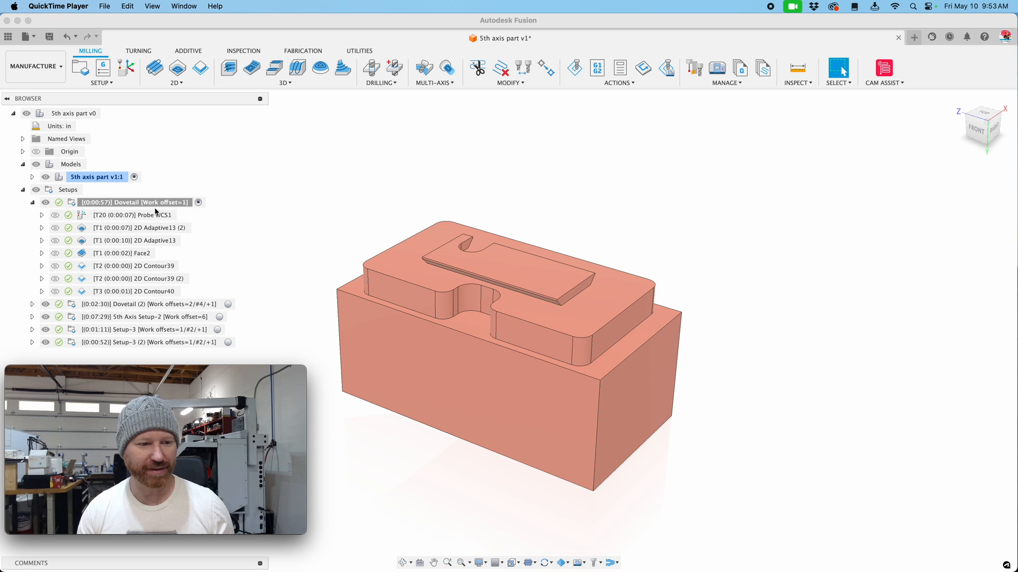
- Open the Dovetail setup for editing and show its post-processing settings
click(129, 202)
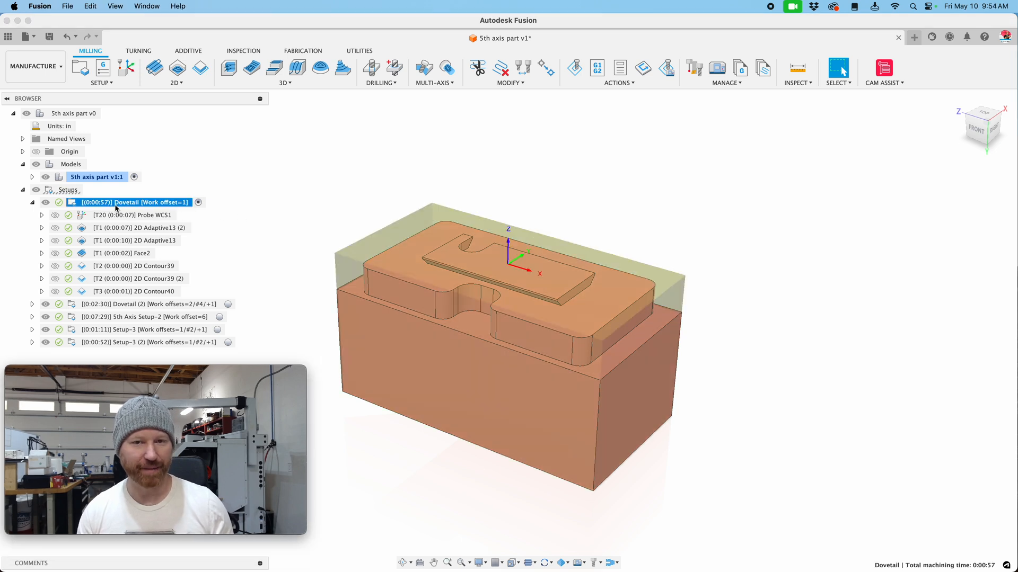
double_click(116, 206)
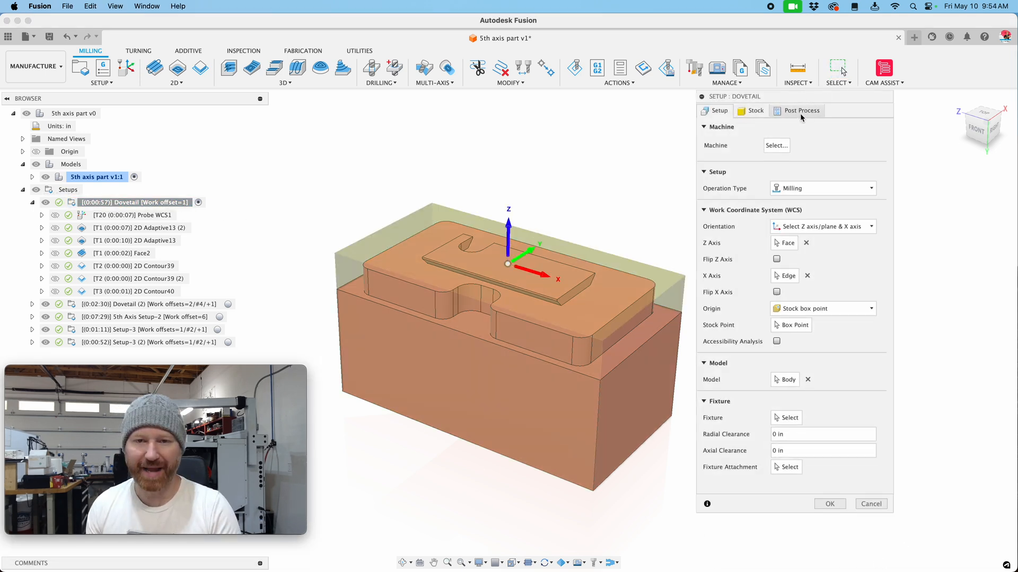
click(802, 111)
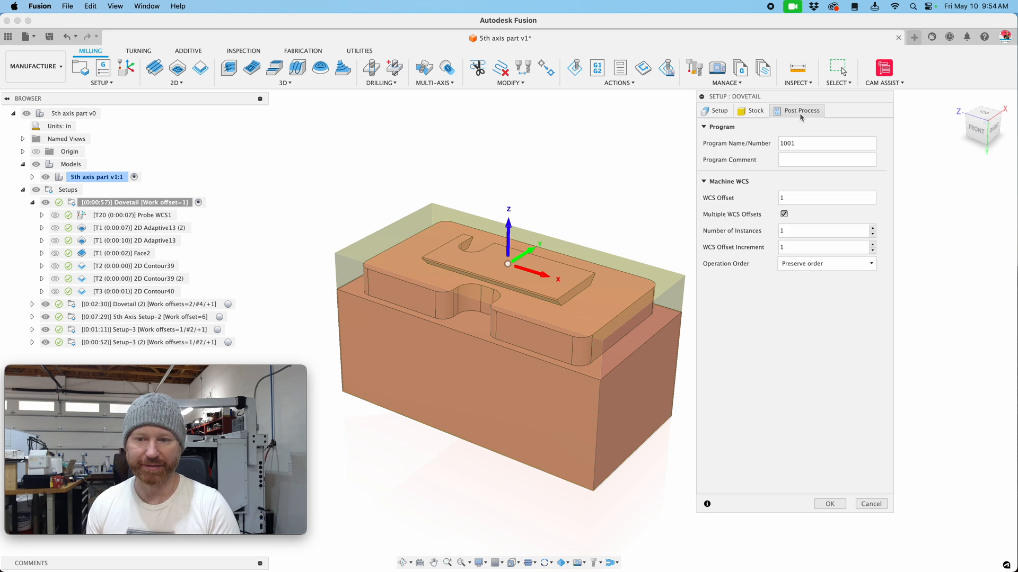
- Try a single WCS offset of 2, and restore offset 1 with multiple WCS offsets enabled
click(784, 214)
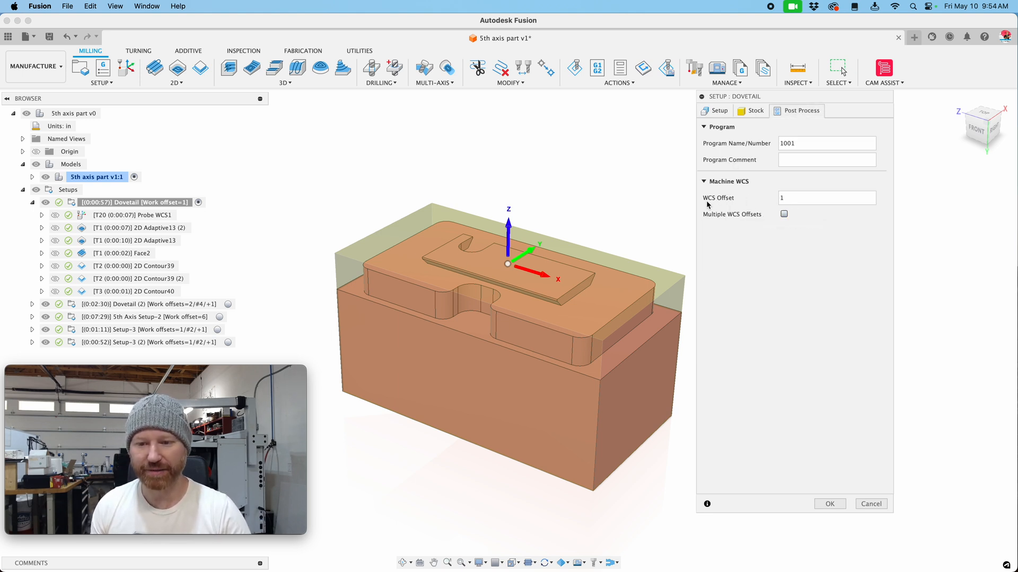
drag(787, 202, 773, 203)
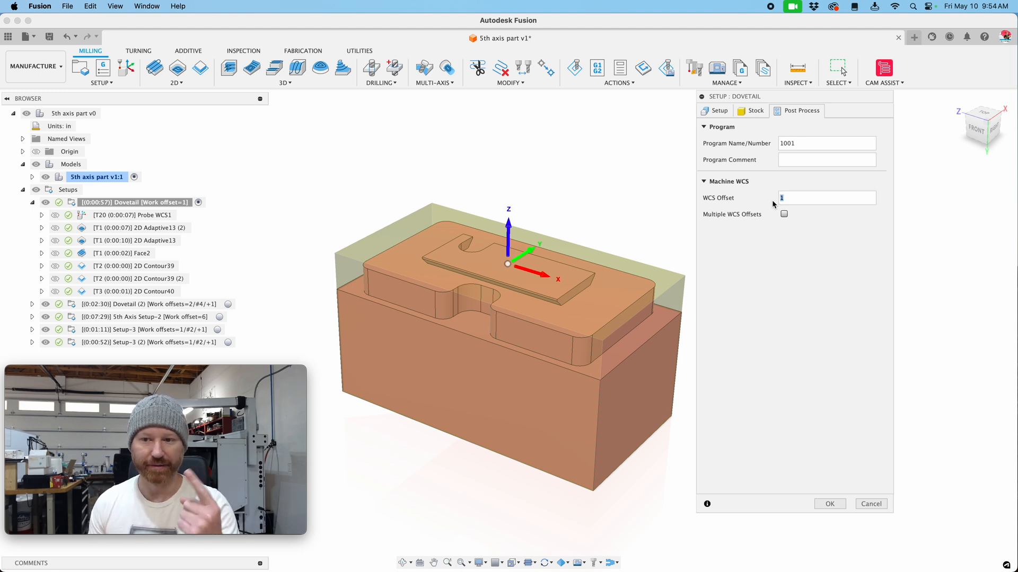
text(2)
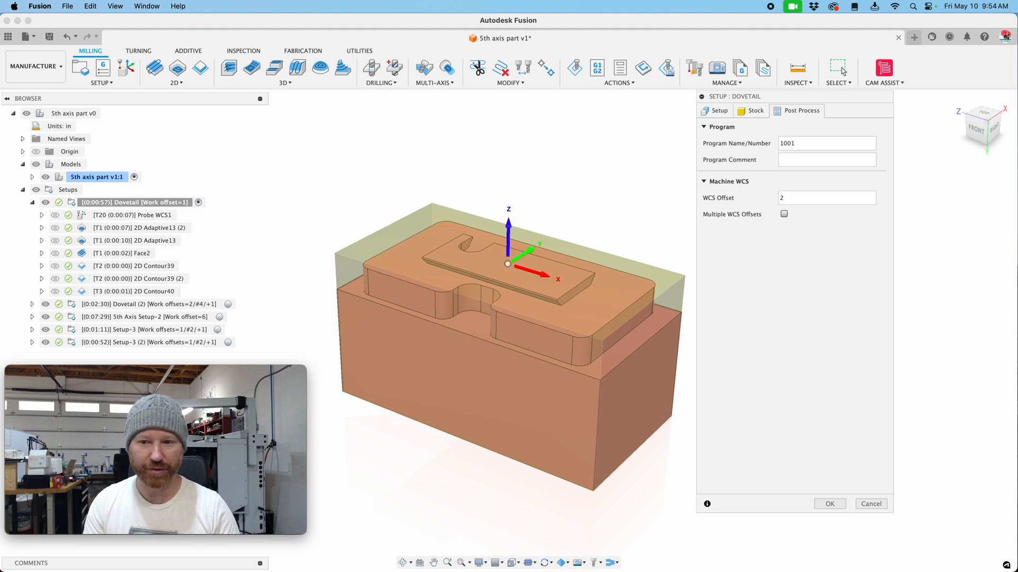
text(1)
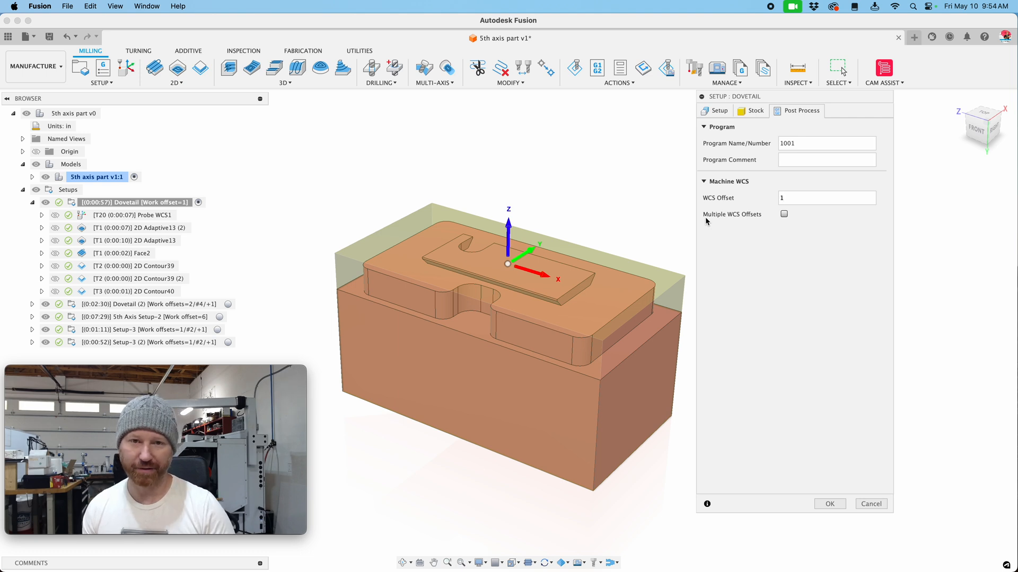
click(784, 216)
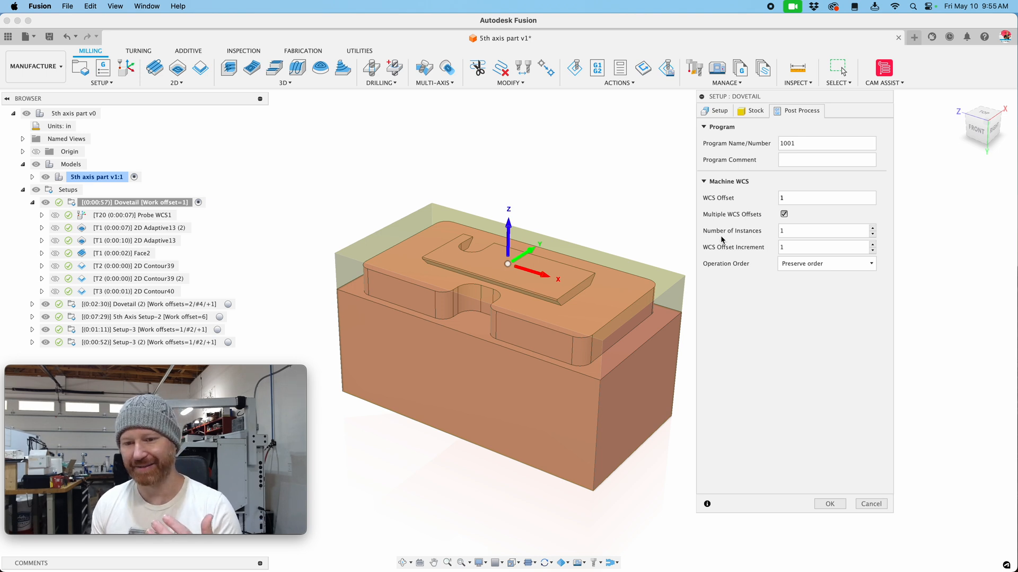
- Set the Dovetail setup to 4 instances with a WCS offset increment of 2, keeping the operation order at Preserve order
double_click(799, 230)
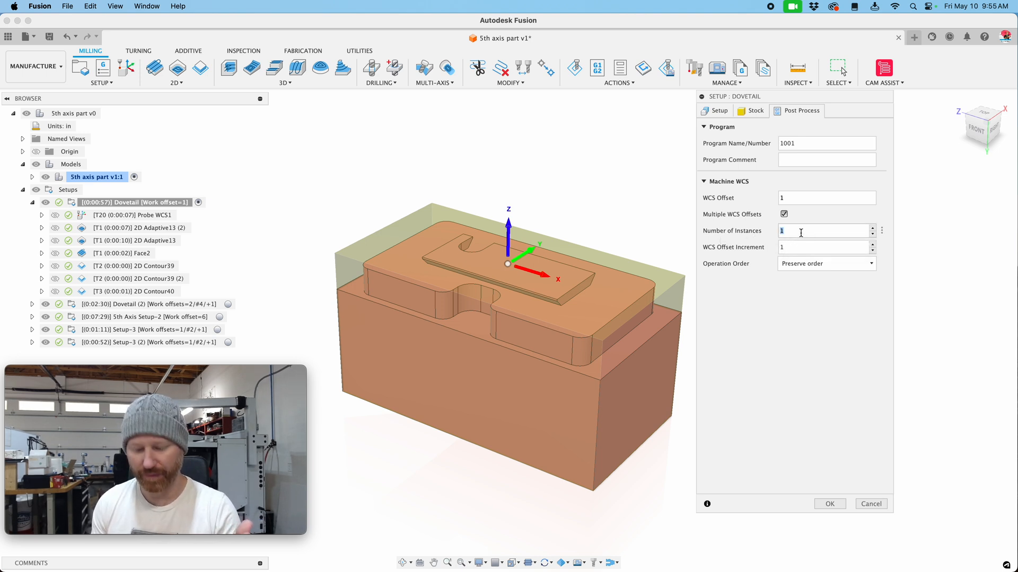
text(4)
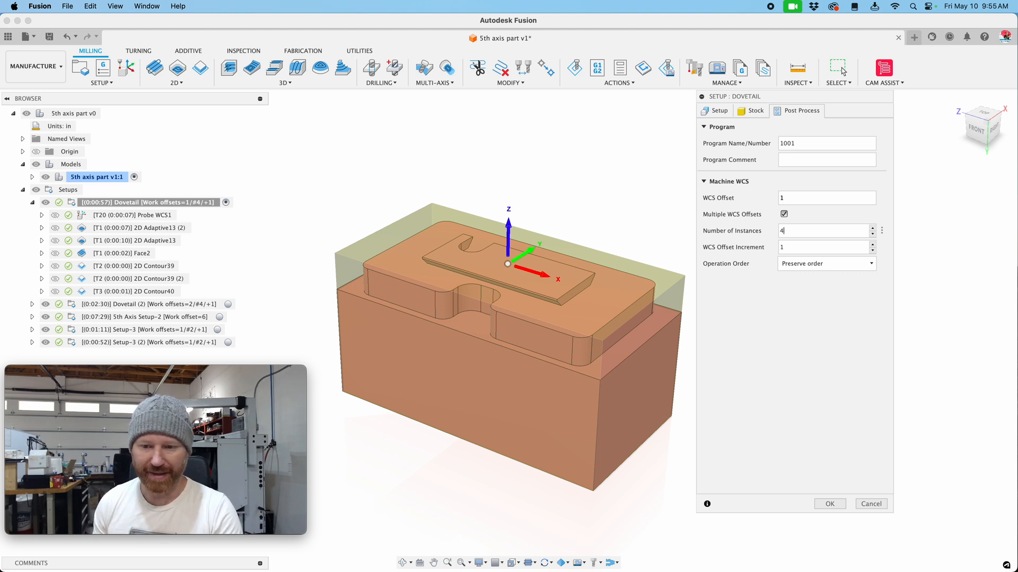
double_click(776, 247)
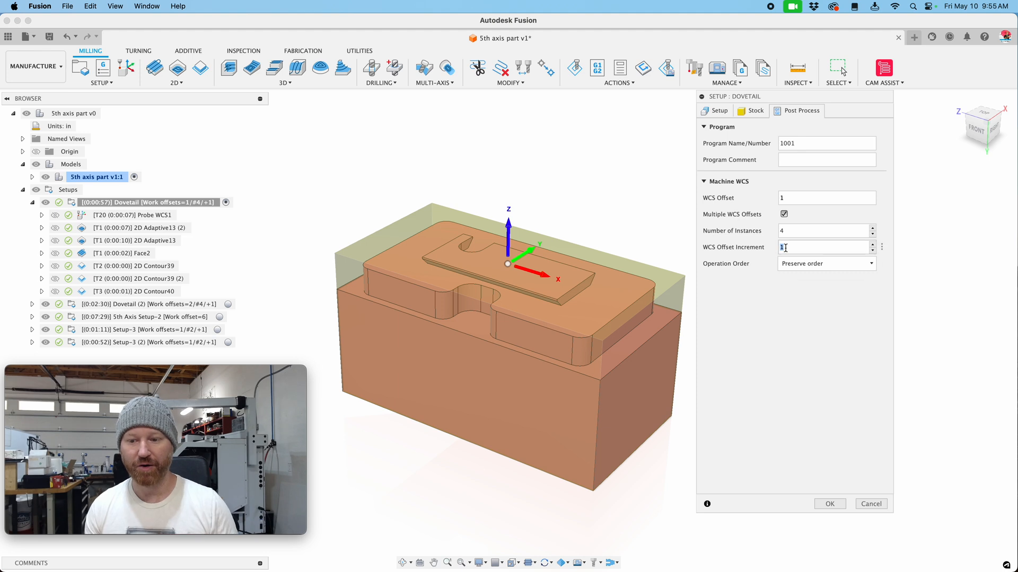
text(2)
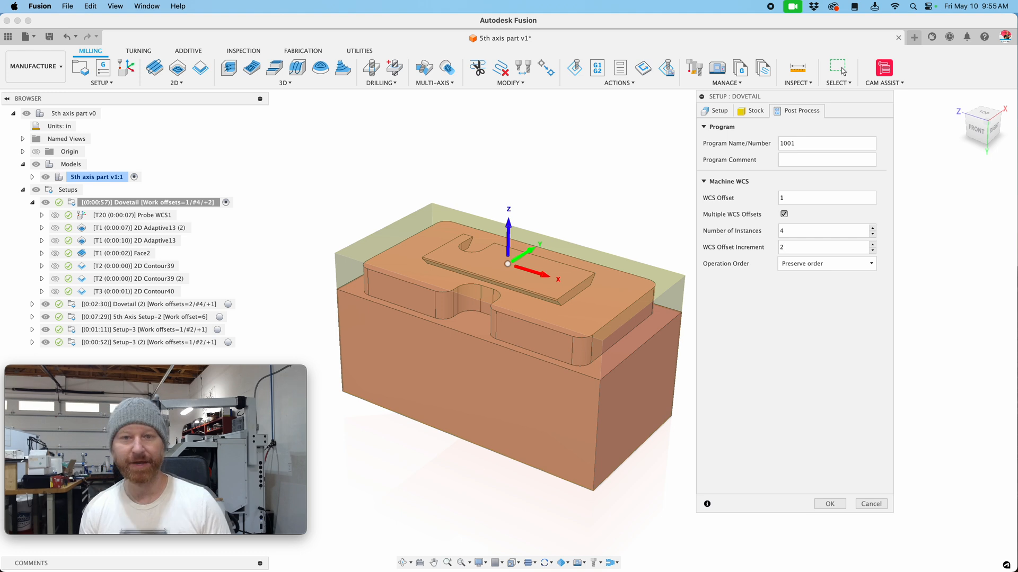
click(813, 264)
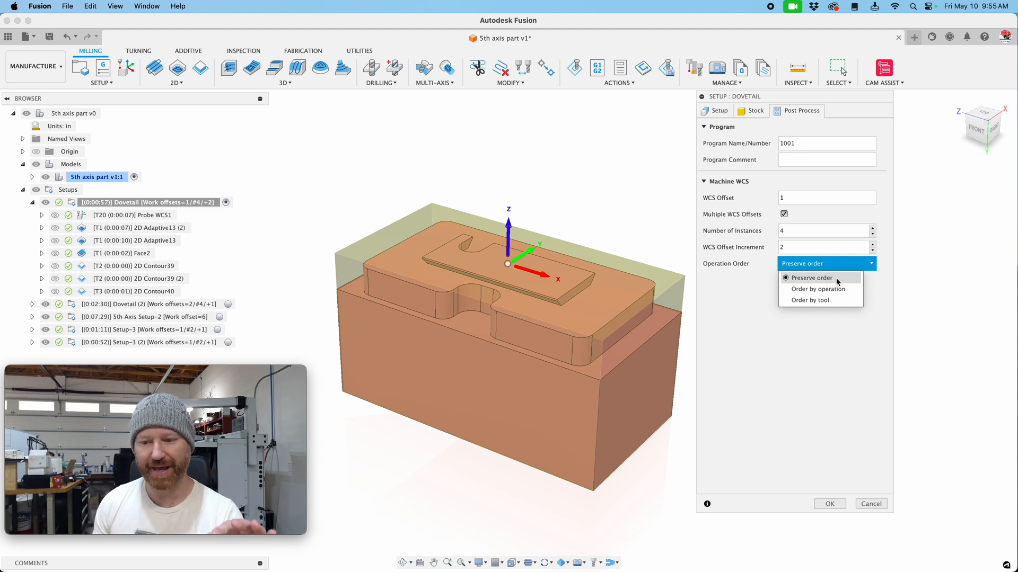
click(721, 290)
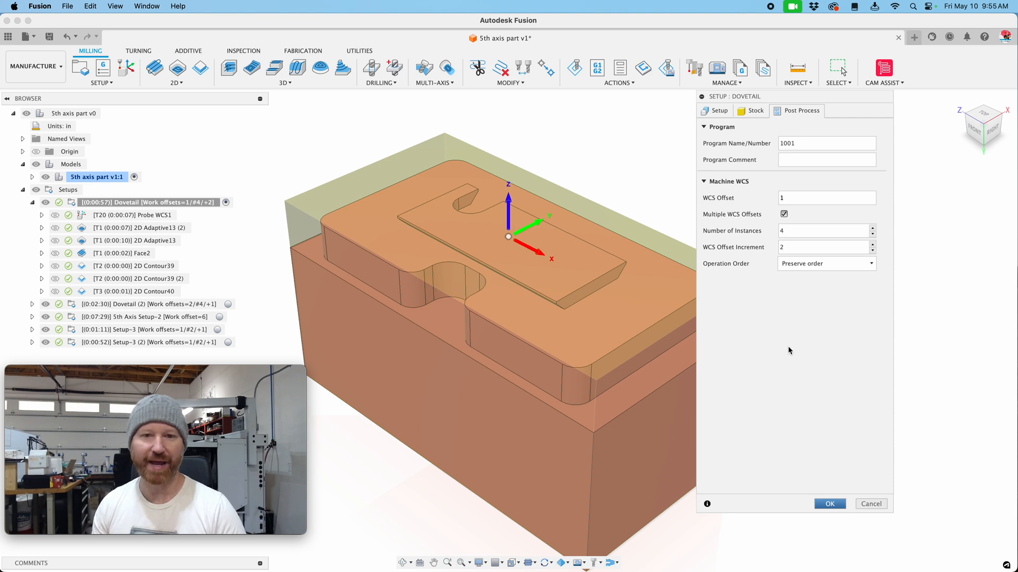
key(Return)
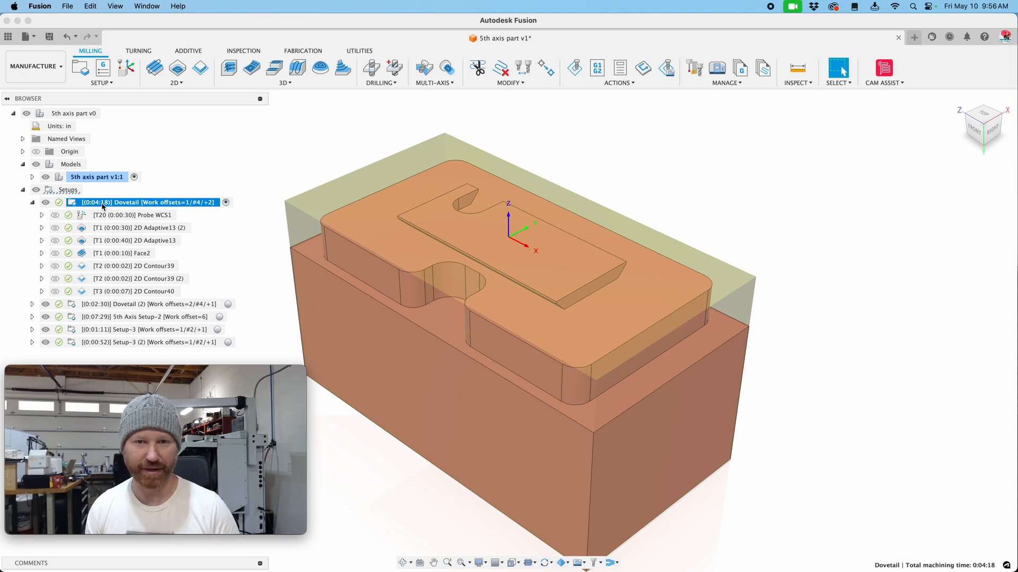
- Change the Dovetail setup's operation order to Order by tool
double_click(73, 206)
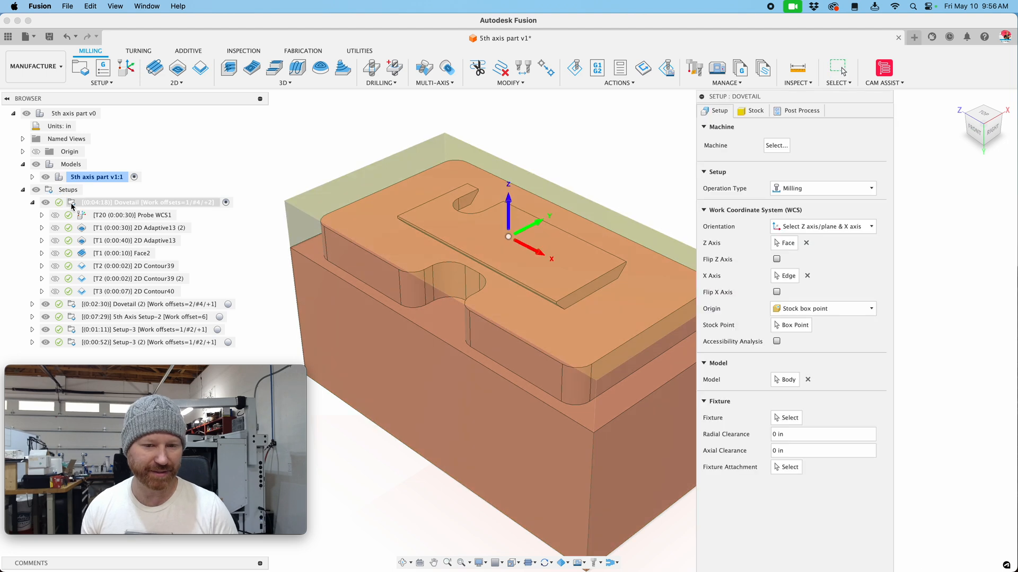
click(798, 110)
click(803, 265)
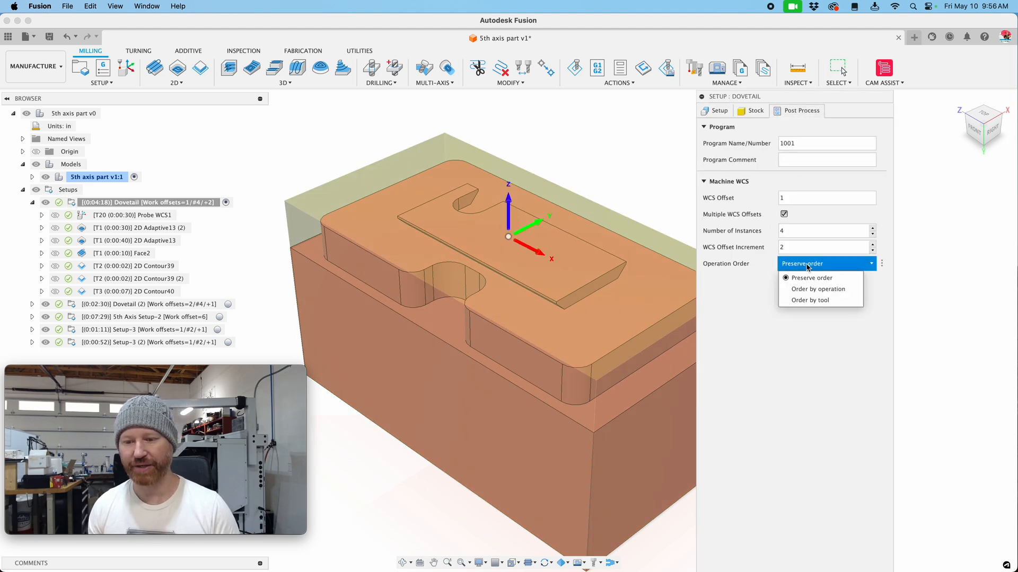
click(835, 302)
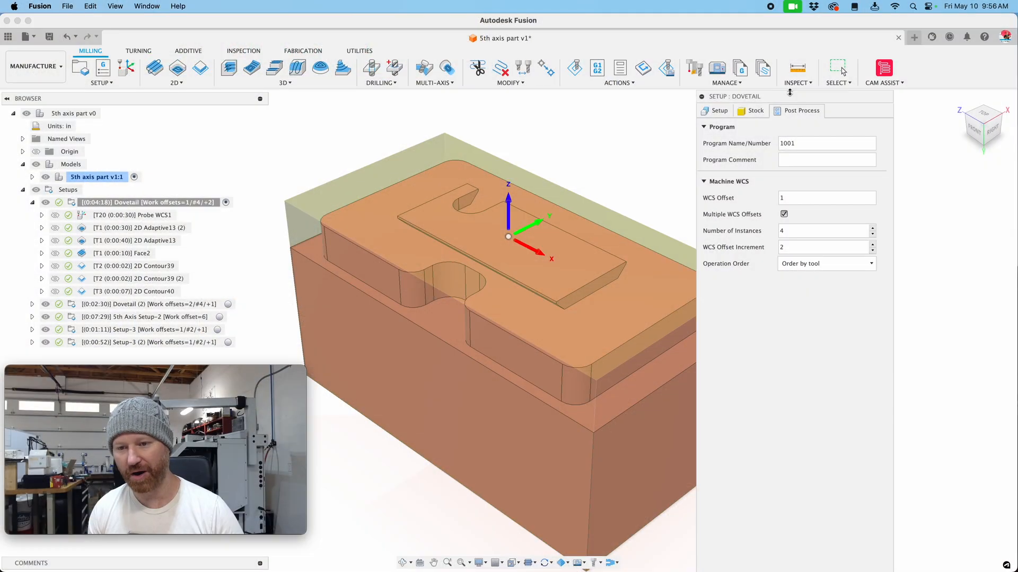
mouse_move(790, 93)
mouse_down()
mouse_move(788, 159)
mouse_move(789, 84)
mouse_up()
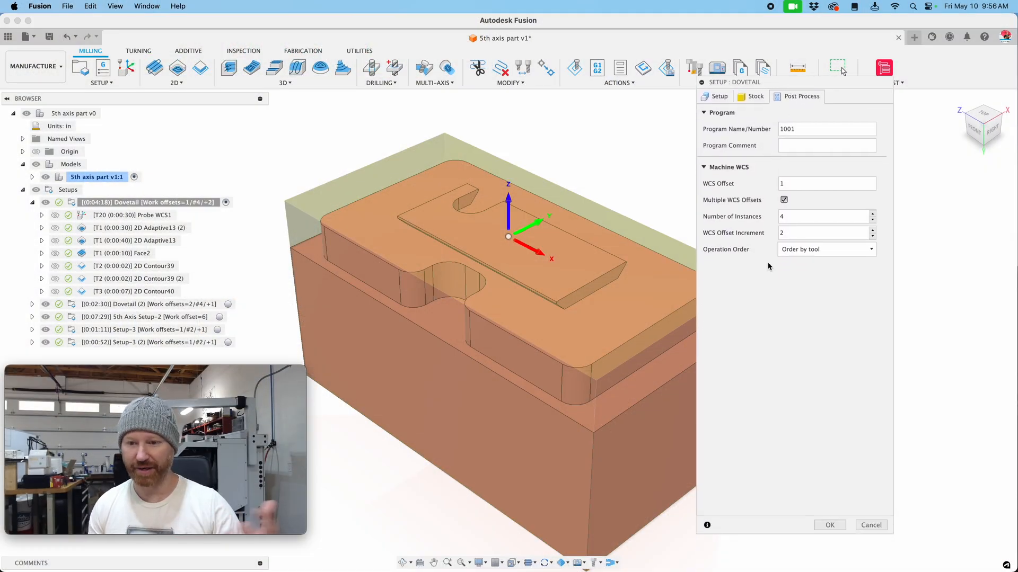
click(841, 525)
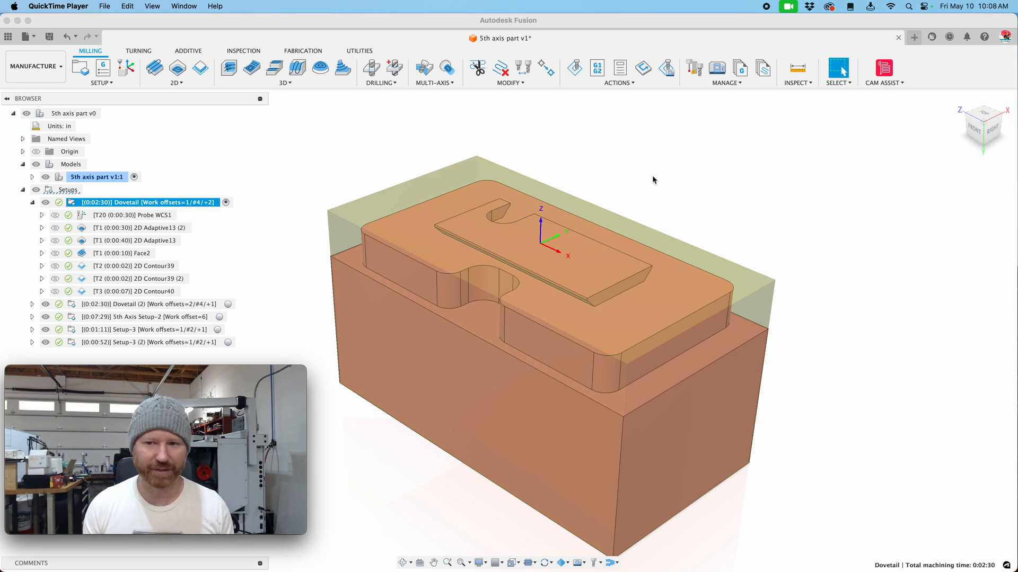
- Post-process the Dovetail setup into the NC program 1001 and open the code in Visual Studio Code
click(102, 205)
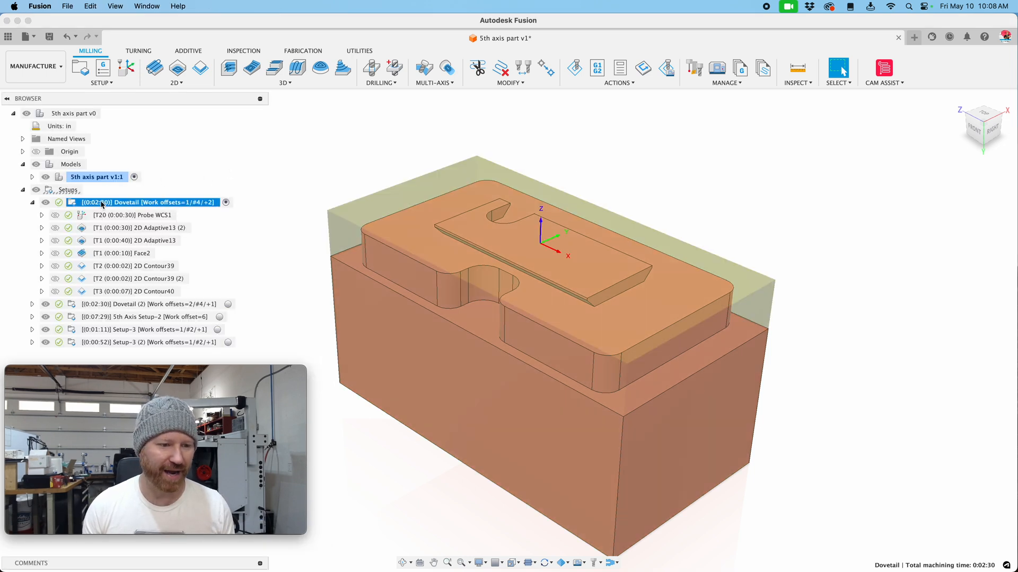
click(593, 65)
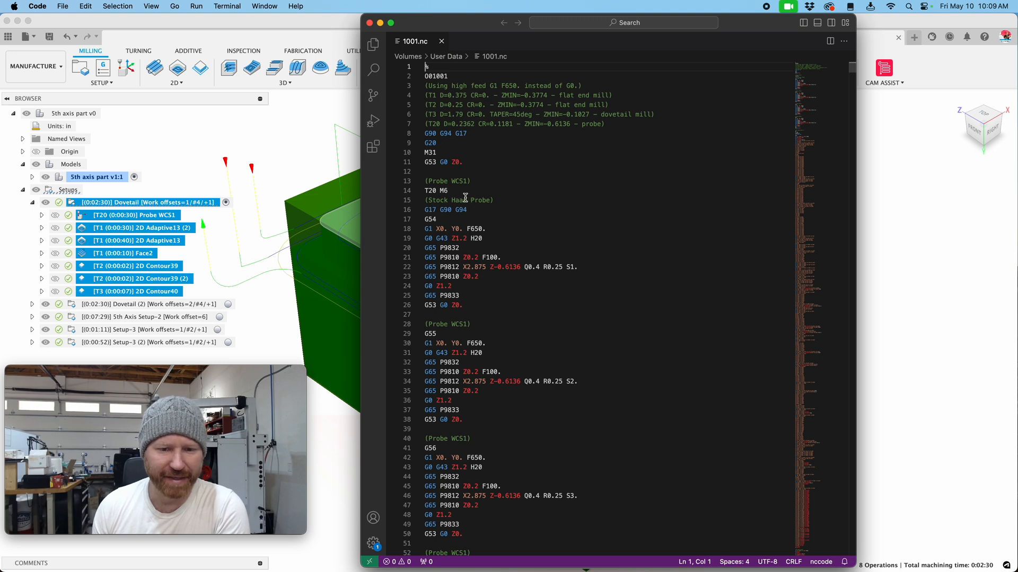
- Examine the work offsets G54 to G57 in the probing cycles of 1001.nc and the following T1 tool change
drag(459, 190, 424, 190)
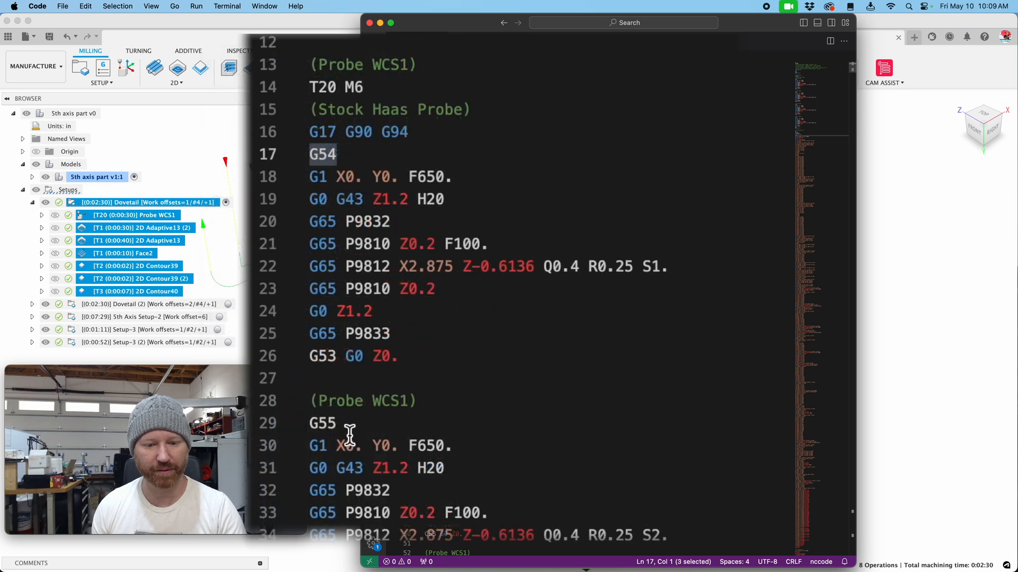
drag(441, 335, 408, 335)
drag(439, 448, 416, 448)
scroll(416, 448, down, 6)
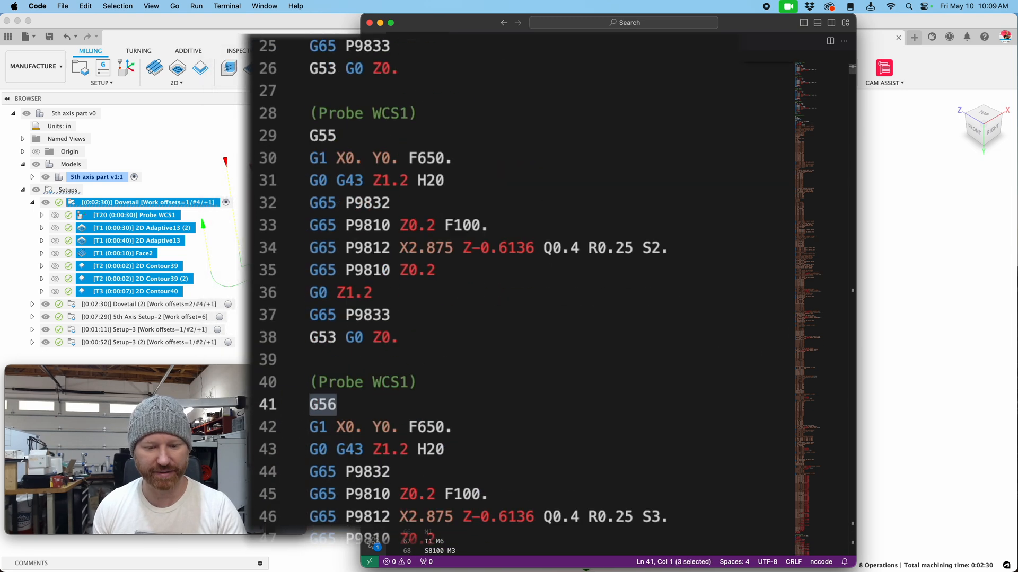
drag(439, 406, 419, 407)
scroll(419, 406, down, 5)
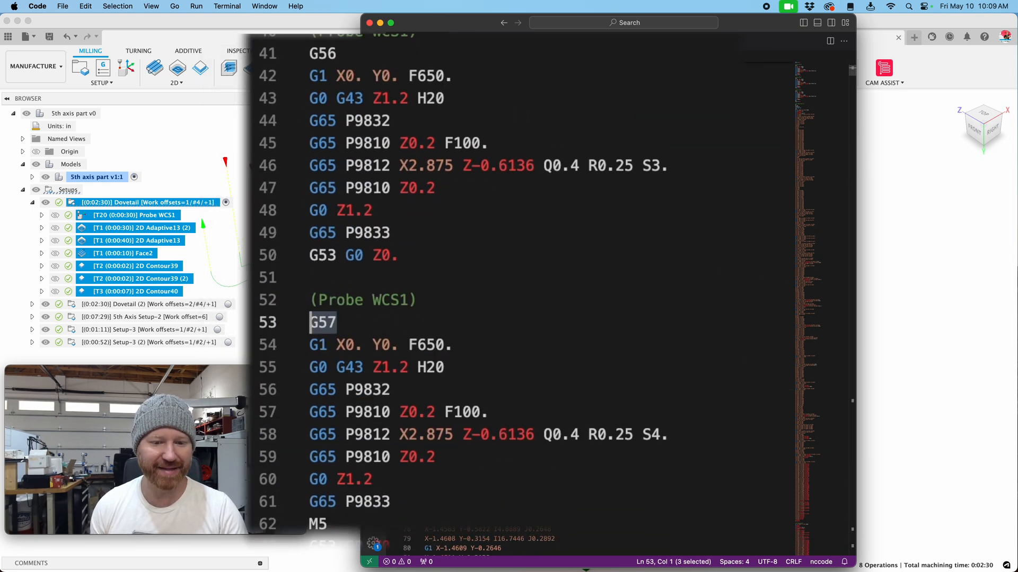
scroll(318, 397, down, 3)
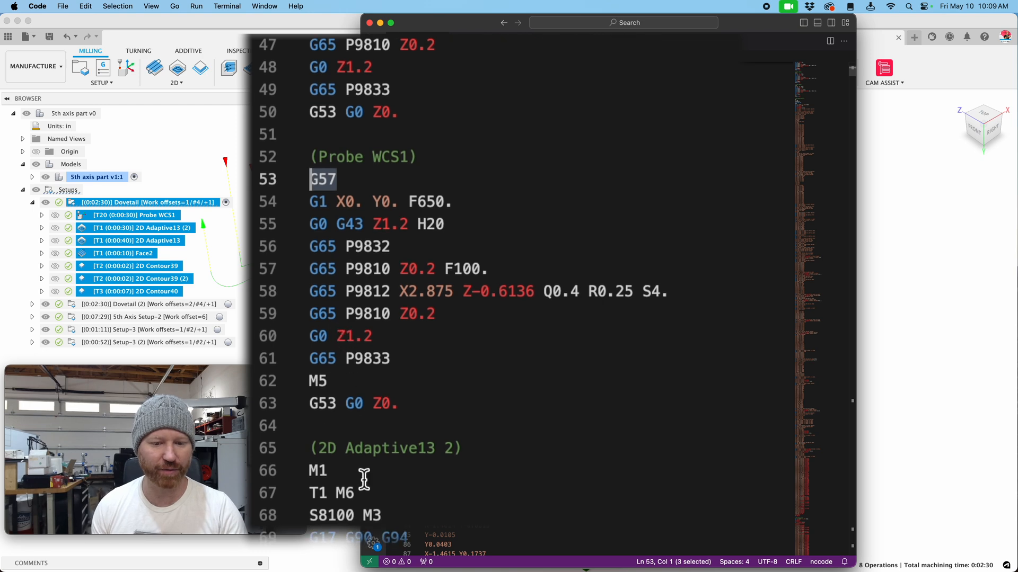
drag(379, 493, 356, 493)
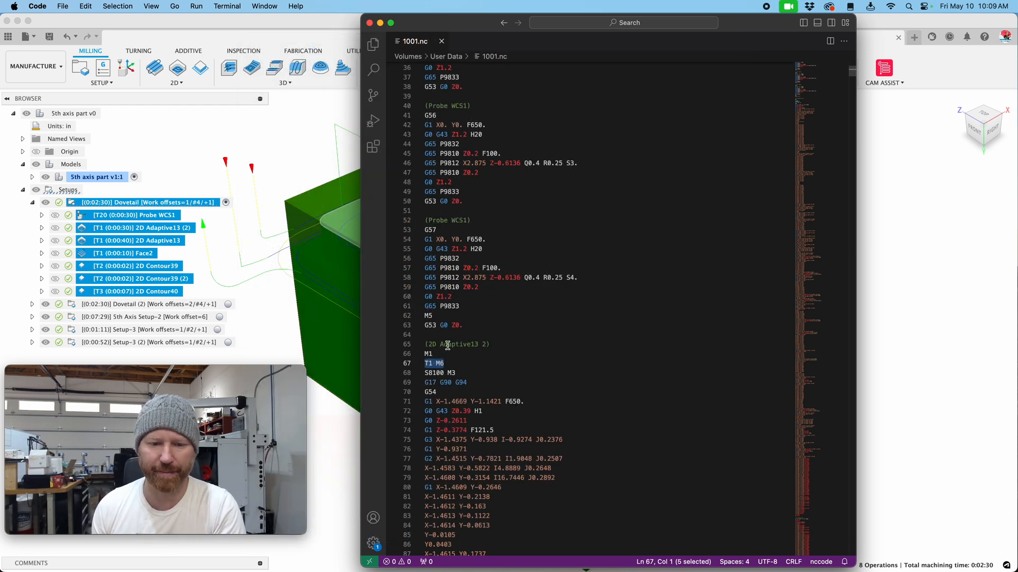
- Delete the G53 G0 Z0. retract on line 26 at the end of the G54 probing cycle
scroll(443, 329, up, 10)
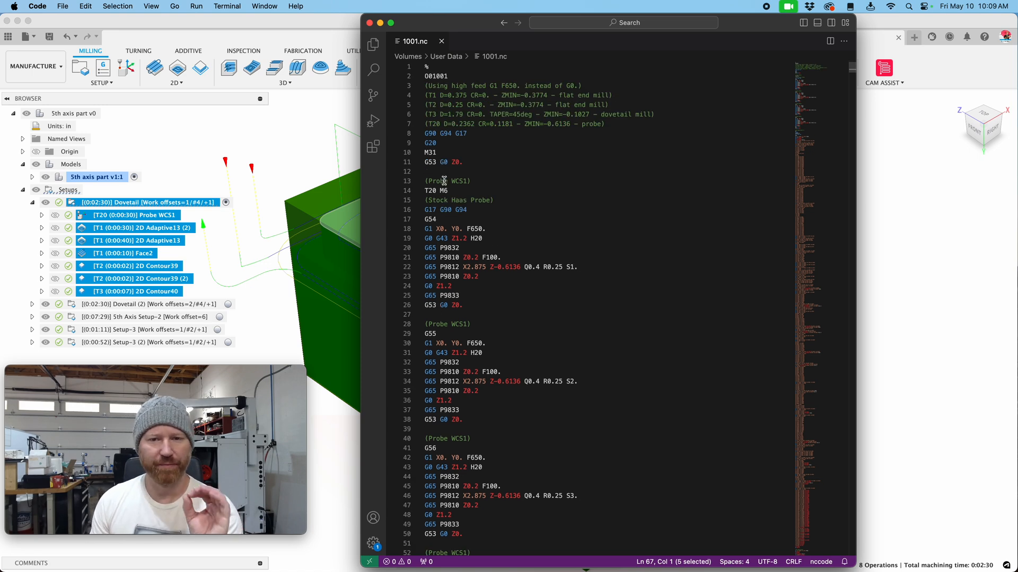
scroll(449, 190, down, 2)
drag(464, 243, 420, 247)
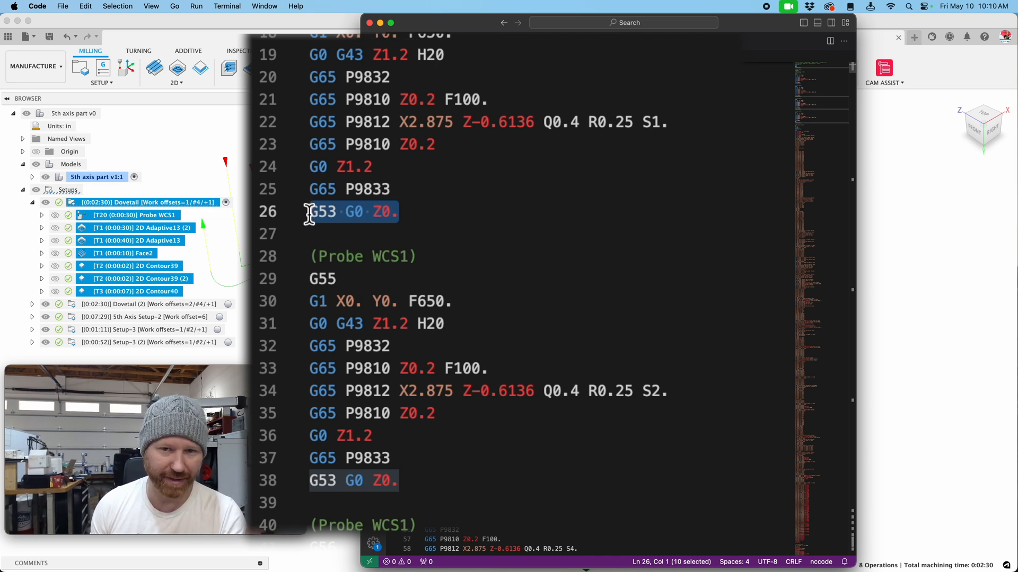
click(355, 216)
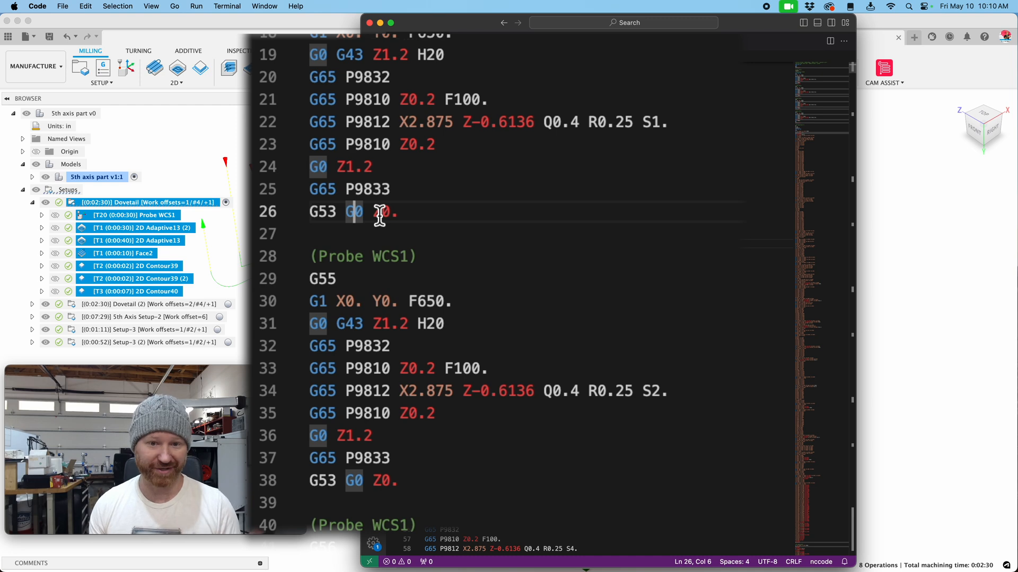
drag(418, 212, 311, 212)
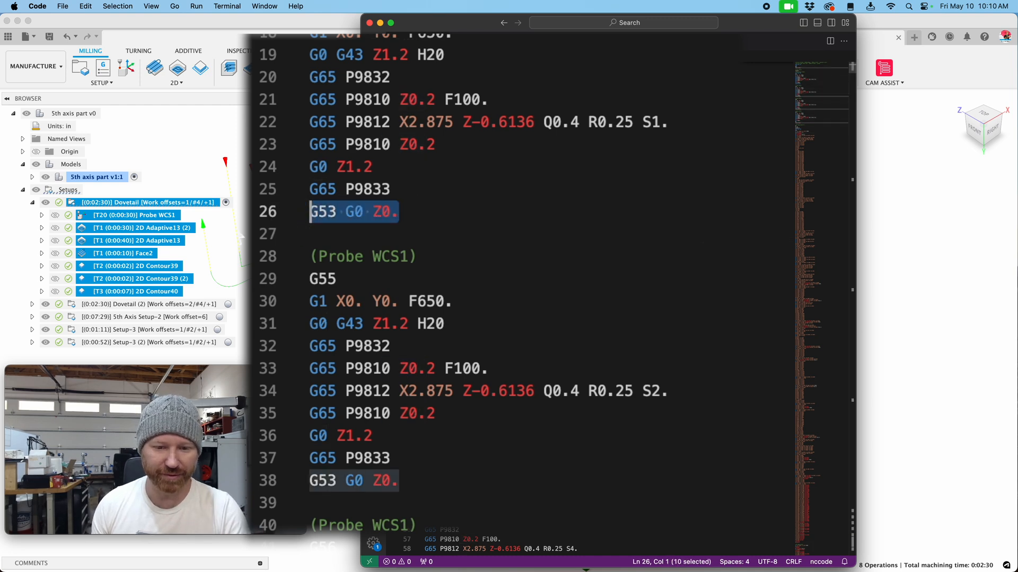
key(BackSpace)
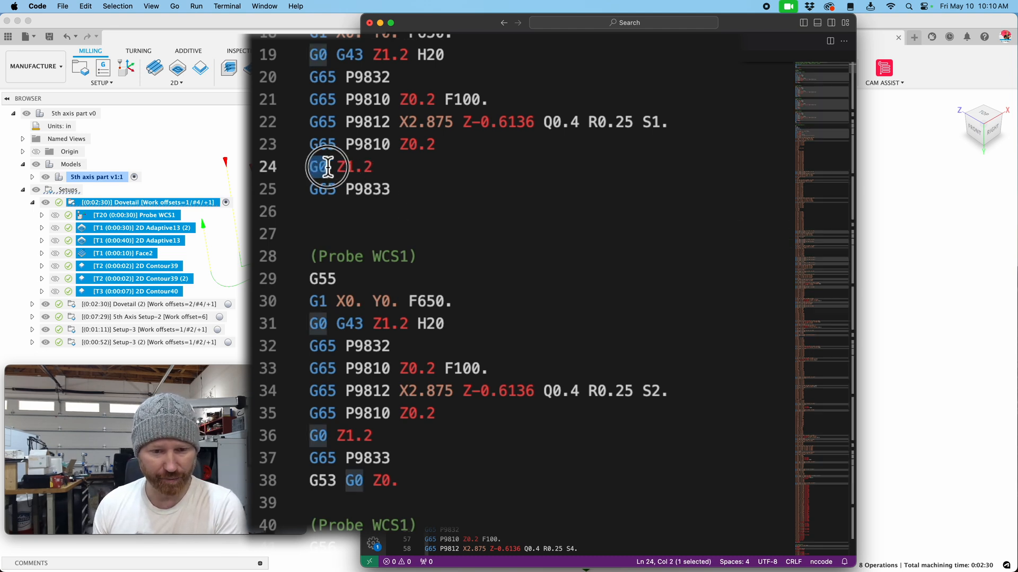
- Delete the G53 G0 Z0. retract on line 38 at the end of the G55 probing cycle
drag(336, 166, 380, 169)
click(378, 168)
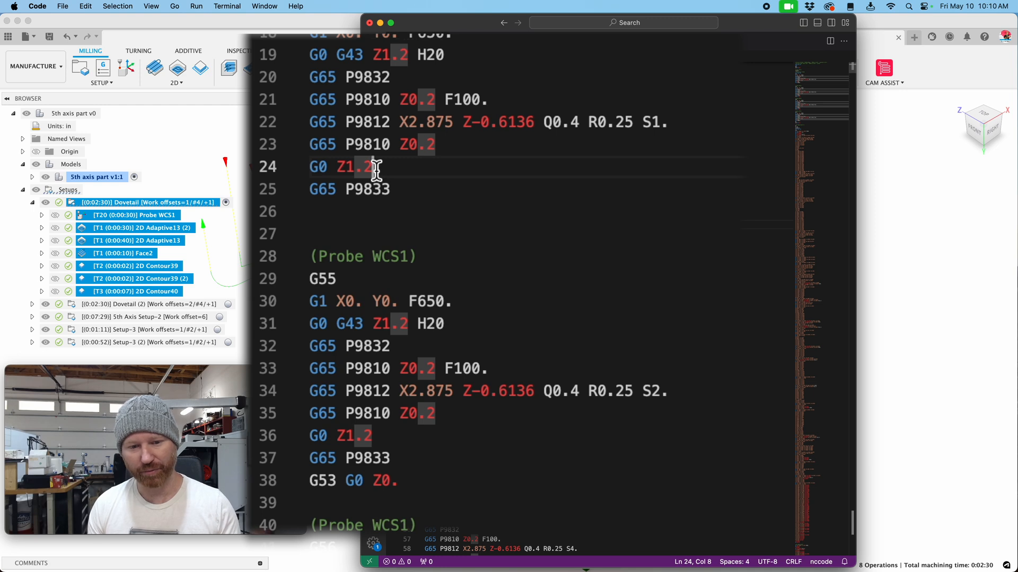
scroll(376, 169, down, 6)
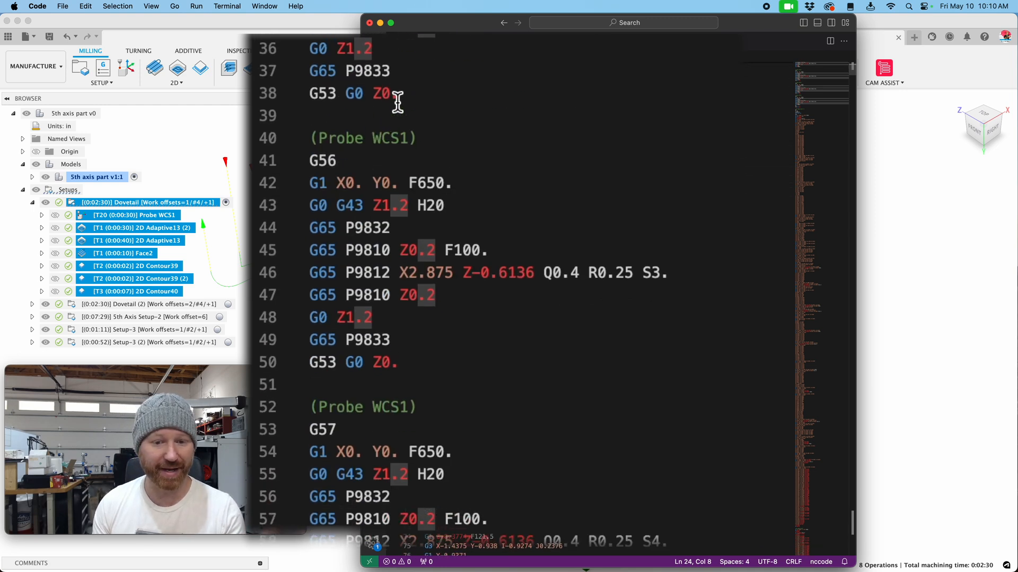
drag(415, 95, 293, 96)
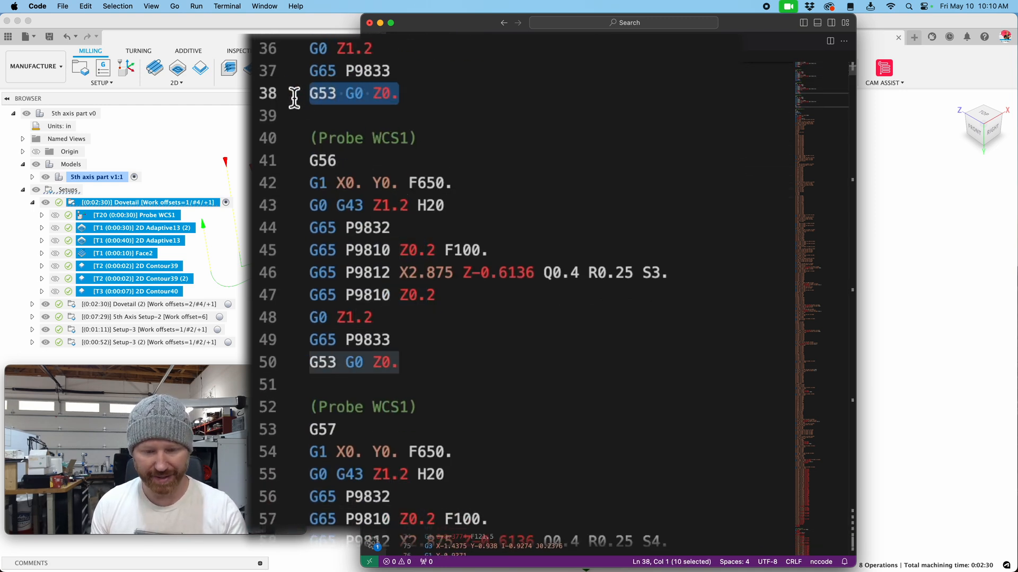
key(BackSpace)
- Delete the G53 G0 Z0. retract on line 50 at the end of the G56 probing cycle
drag(374, 49, 308, 51)
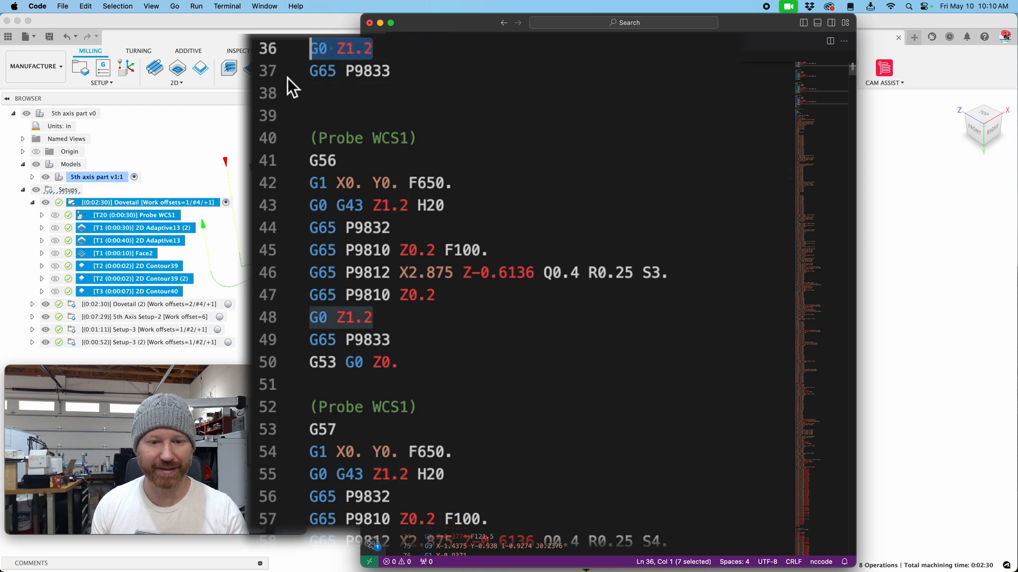
scroll(337, 154, down, 3)
drag(423, 155, 275, 155)
key(BackSpace)
- Examine the M5 stop, the G53 G0 Z0. retract and the T1 M6 tool change following the G57 probing cycle
scroll(334, 155, down, 5)
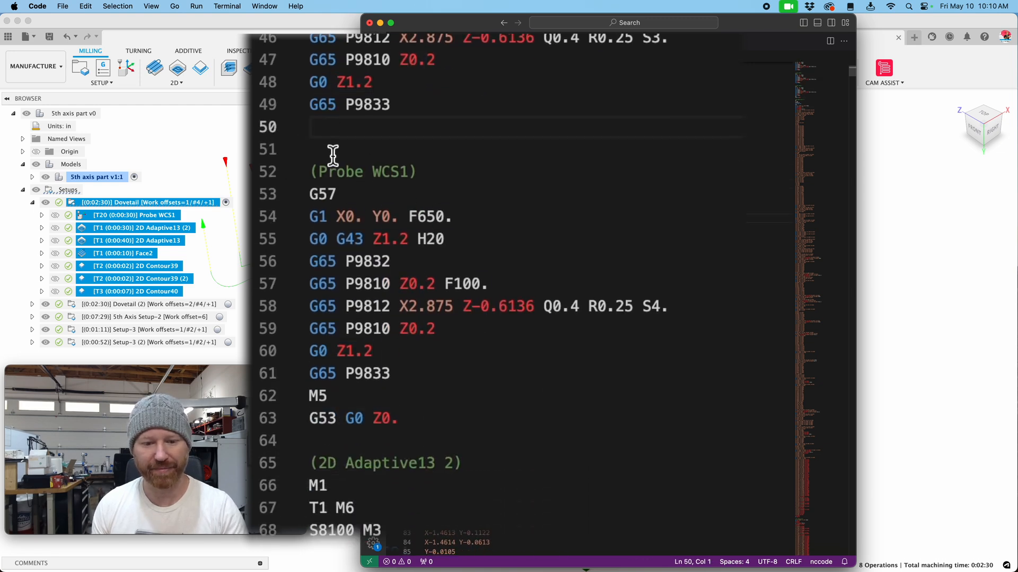
drag(407, 83, 284, 87)
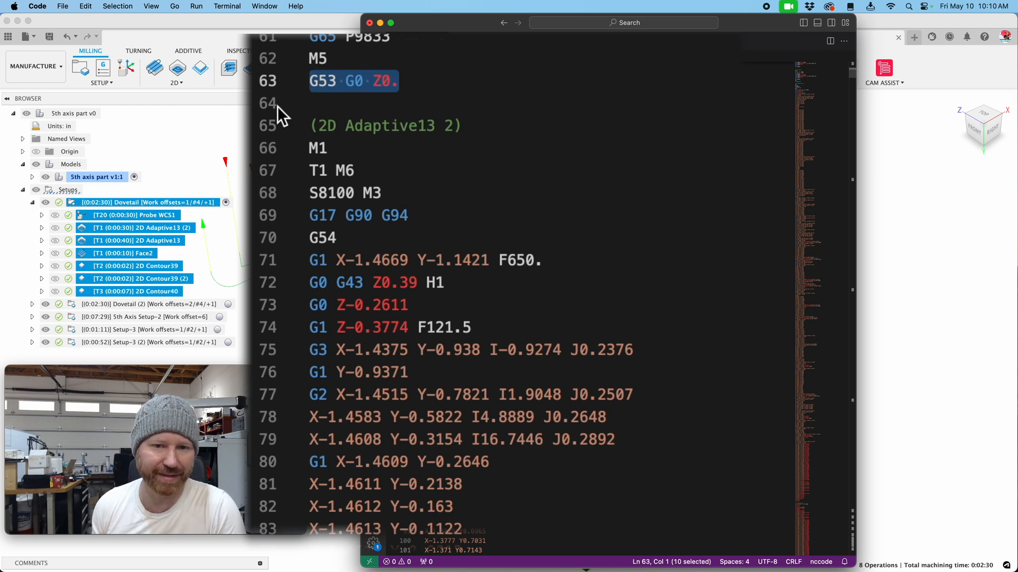
drag(372, 15, 300, 17)
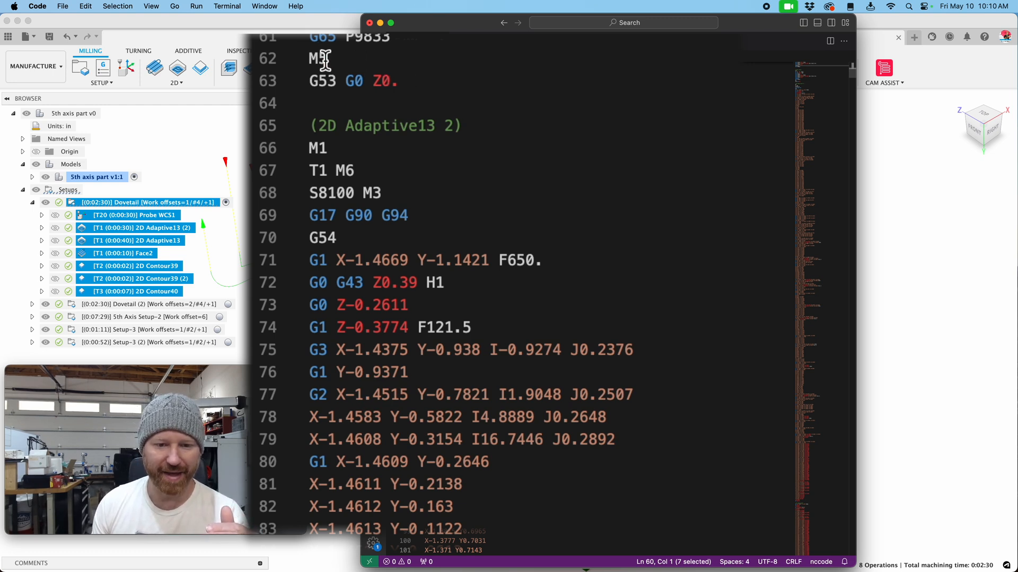
drag(324, 60, 287, 69)
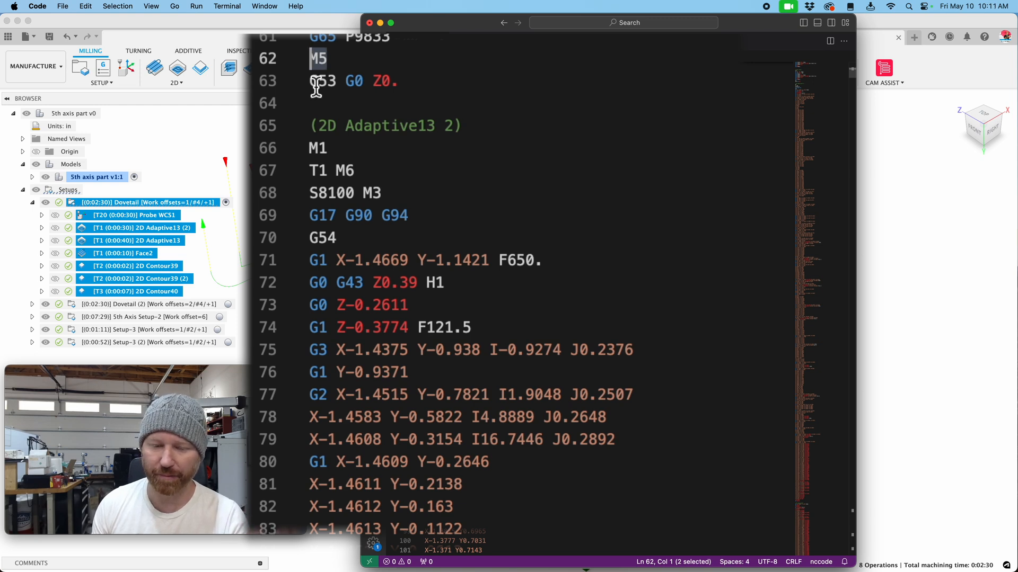
drag(424, 81, 285, 96)
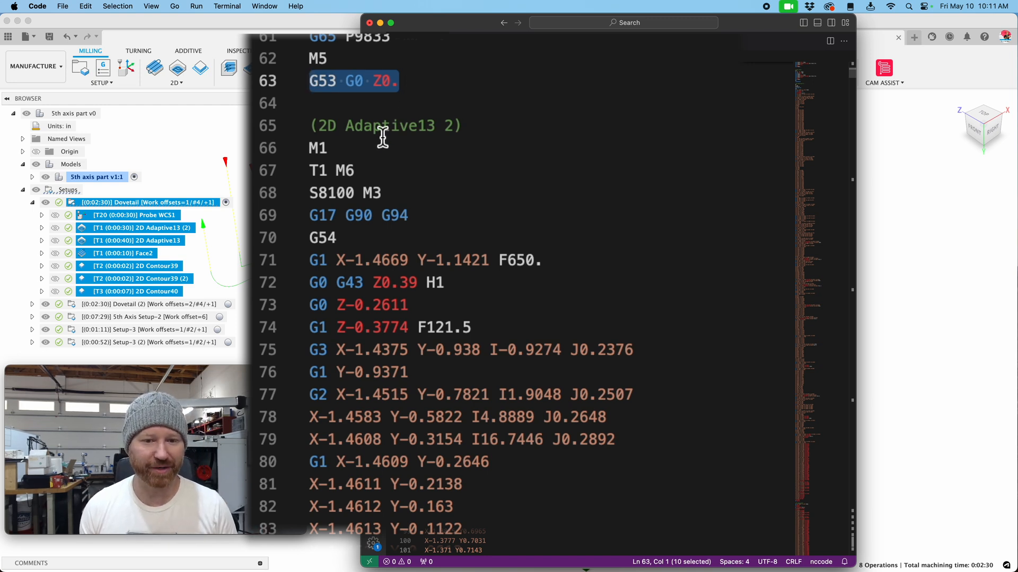
drag(363, 168, 305, 172)
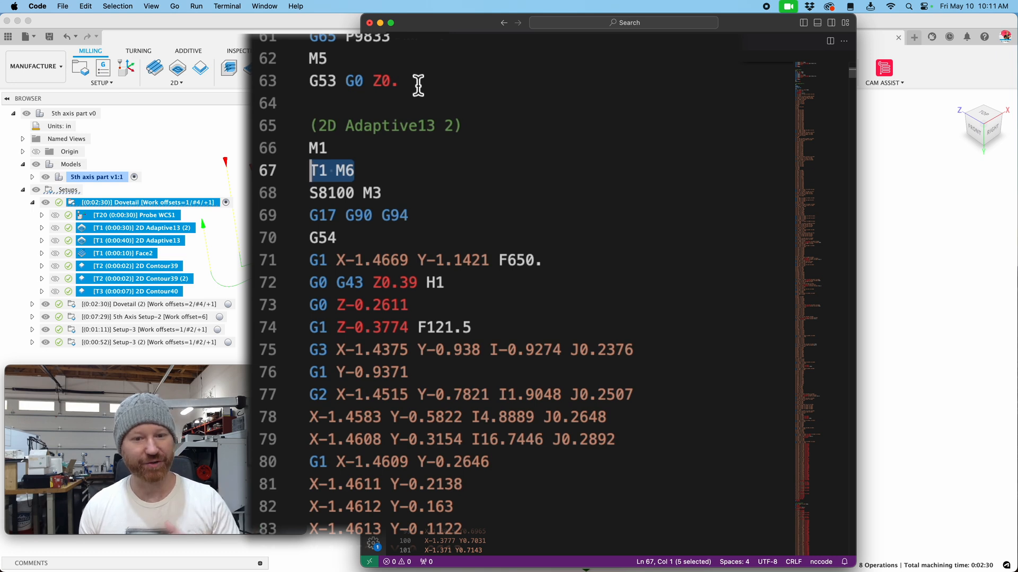
- Search the code for the next G53 G0 Z0. retract after line 63
drag(416, 84, 246, 100)
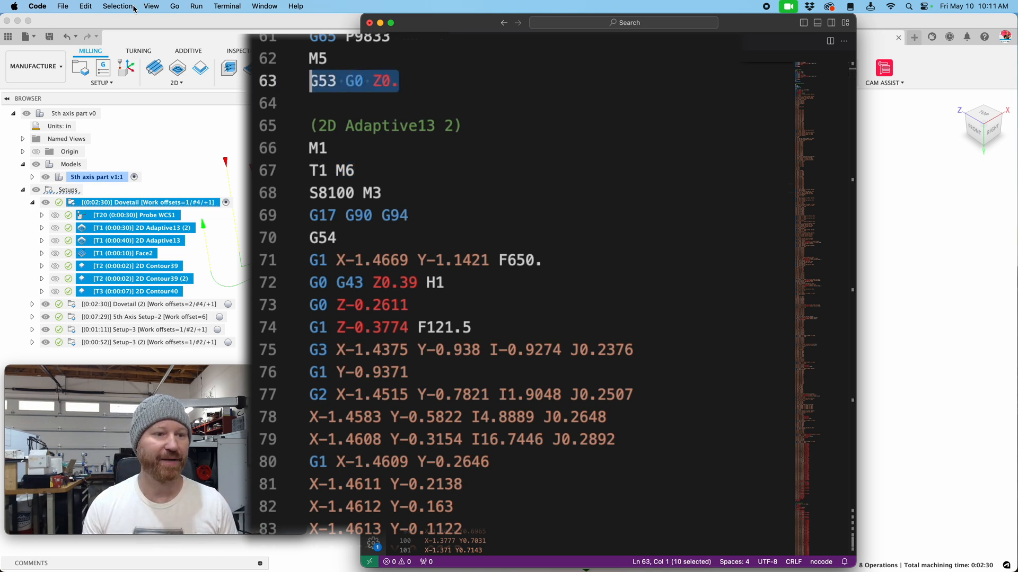
click(86, 7)
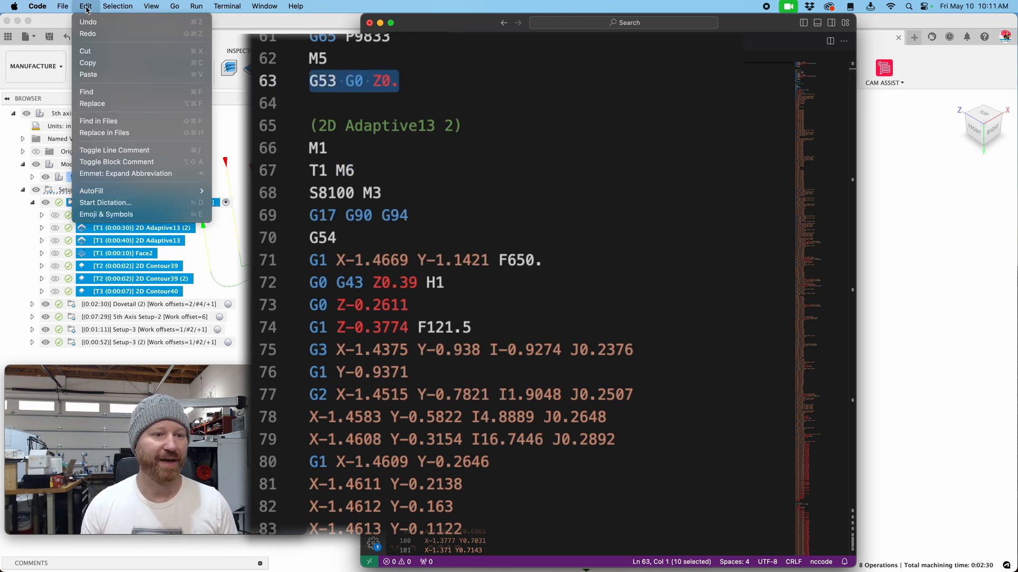
click(104, 91)
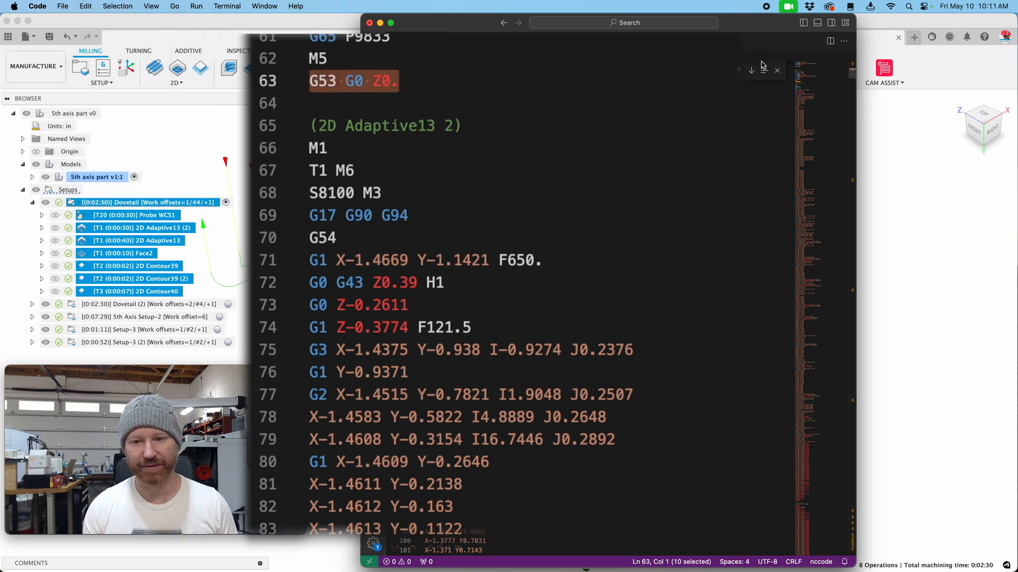
click(751, 71)
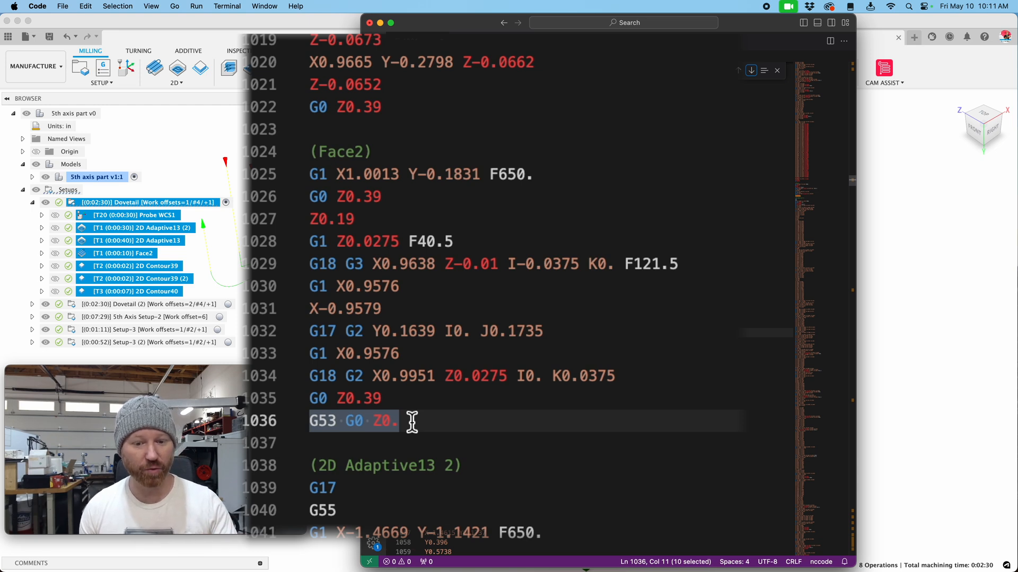
- Delete the G53 G0 Z0. retract on line 1036 before the G55 toolpaths and set the G0 move above it to Z0.5
drag(411, 422, 261, 424)
drag(425, 421, 301, 427)
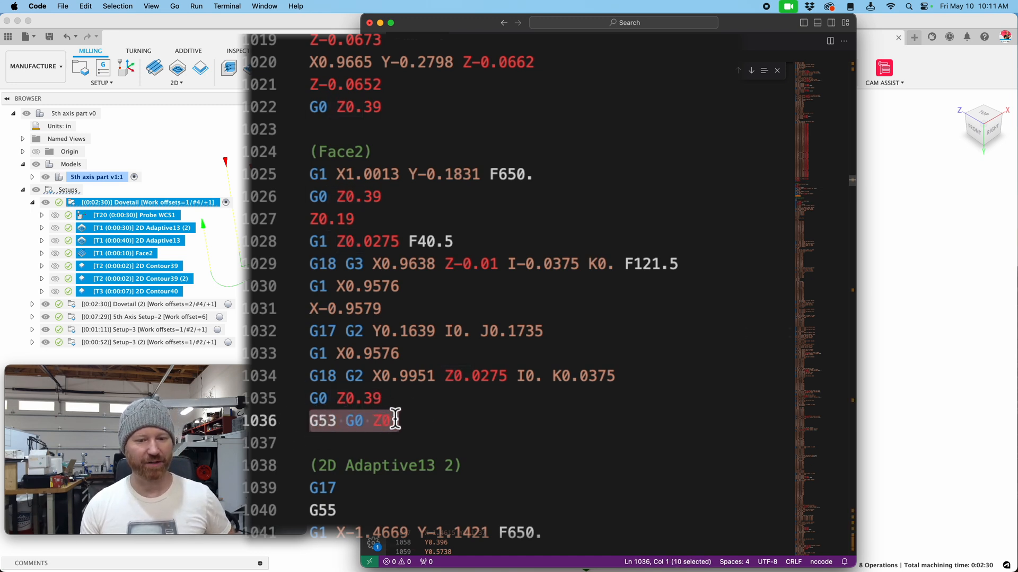
click(411, 423)
drag(412, 423, 363, 402)
text(5)
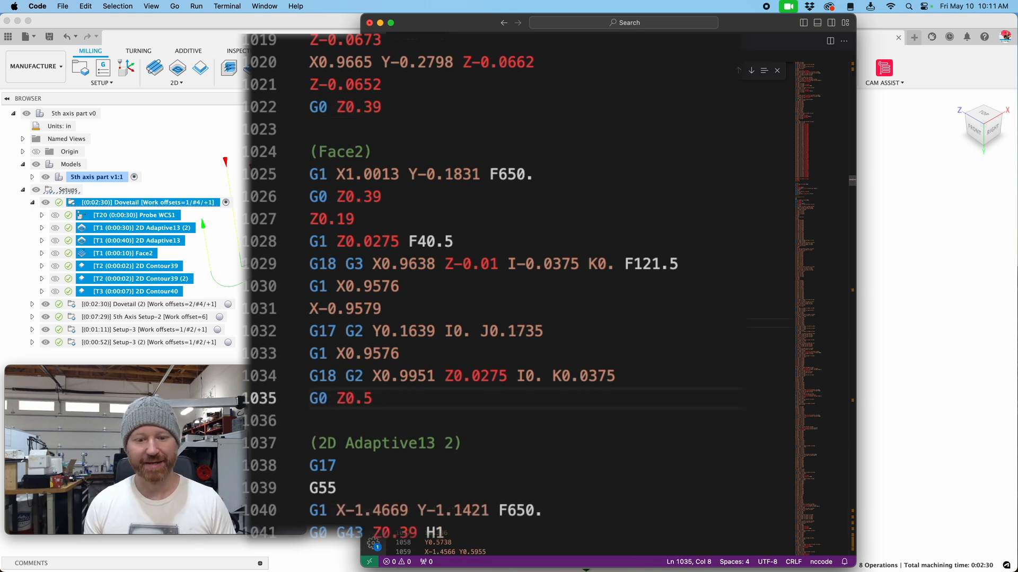
- Delete the G53 G0 Z0. retracts before the G56 and G57 toolpaths, setting the G0 move above each to Z0.5
click(750, 71)
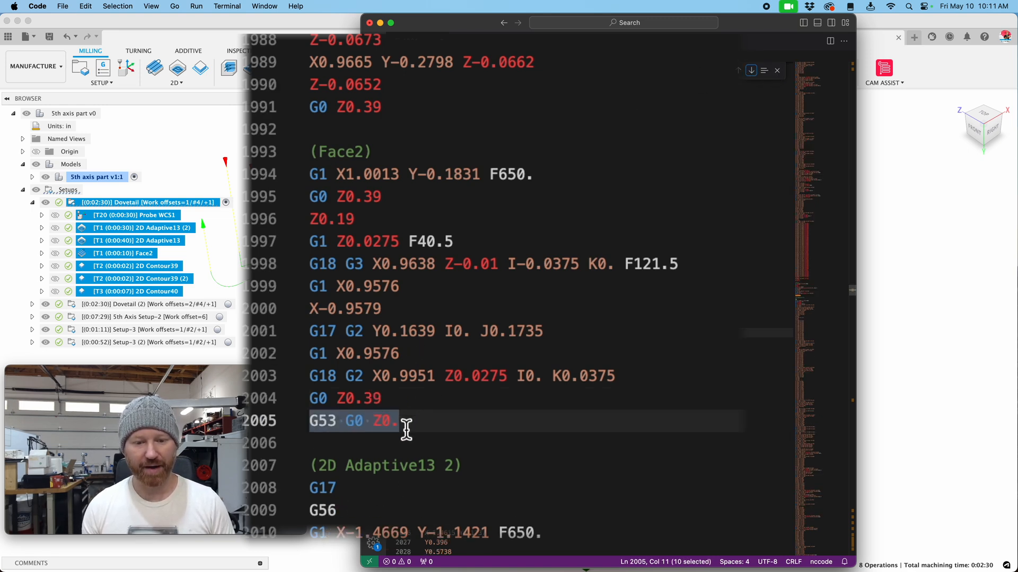
drag(403, 422, 364, 396)
text(5)
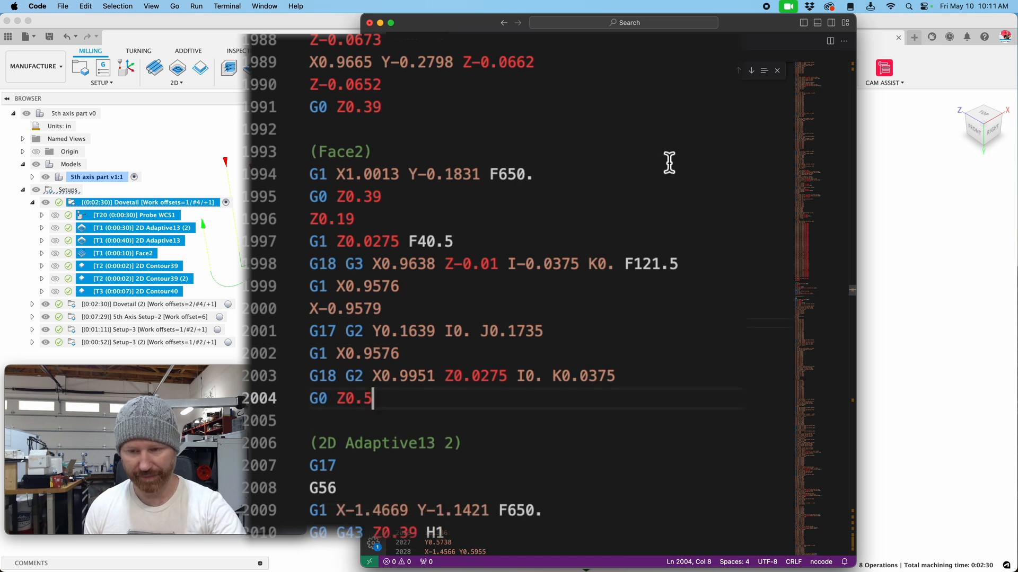
click(750, 71)
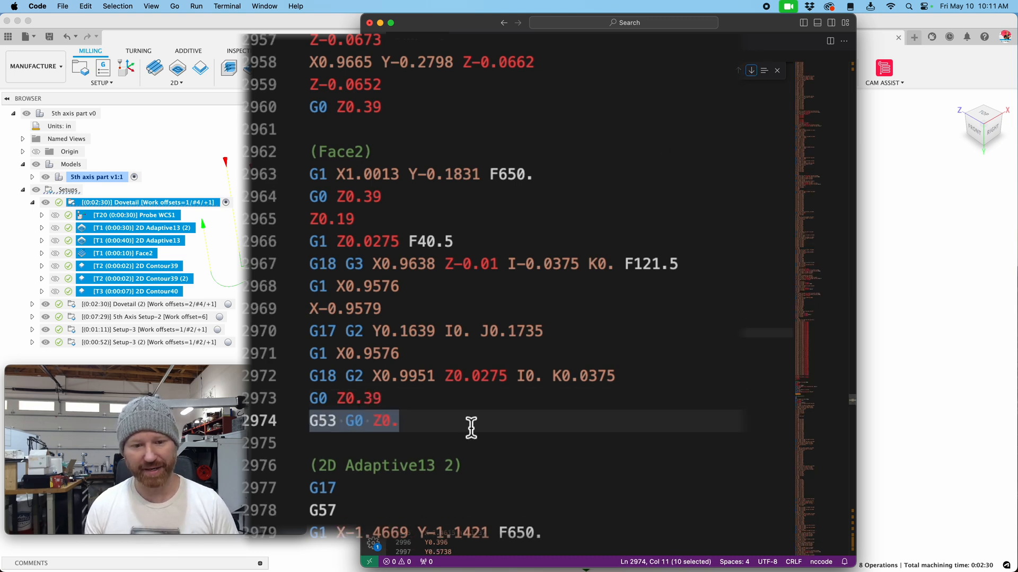
click(407, 422)
drag(407, 423, 364, 397)
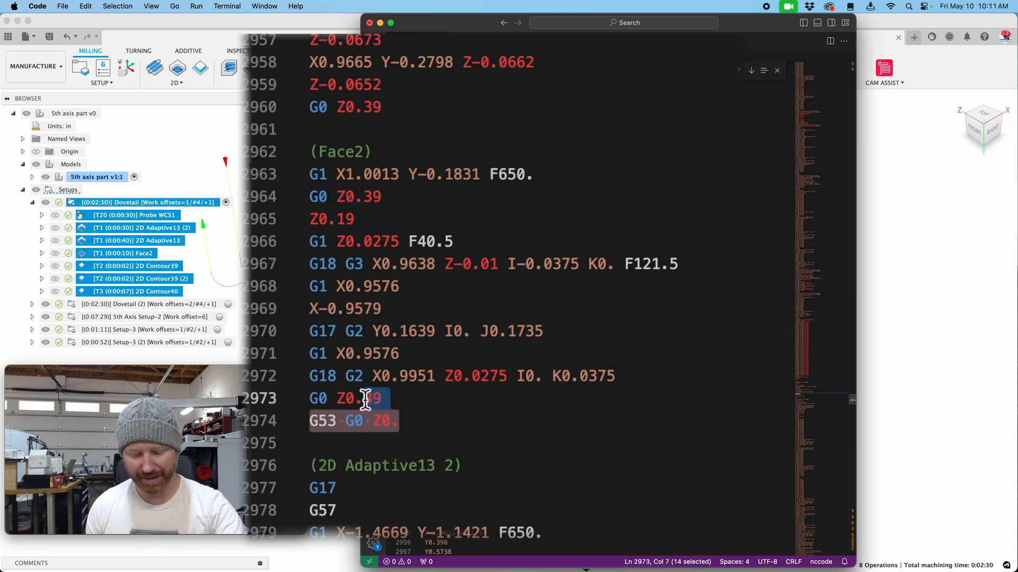
text(5)
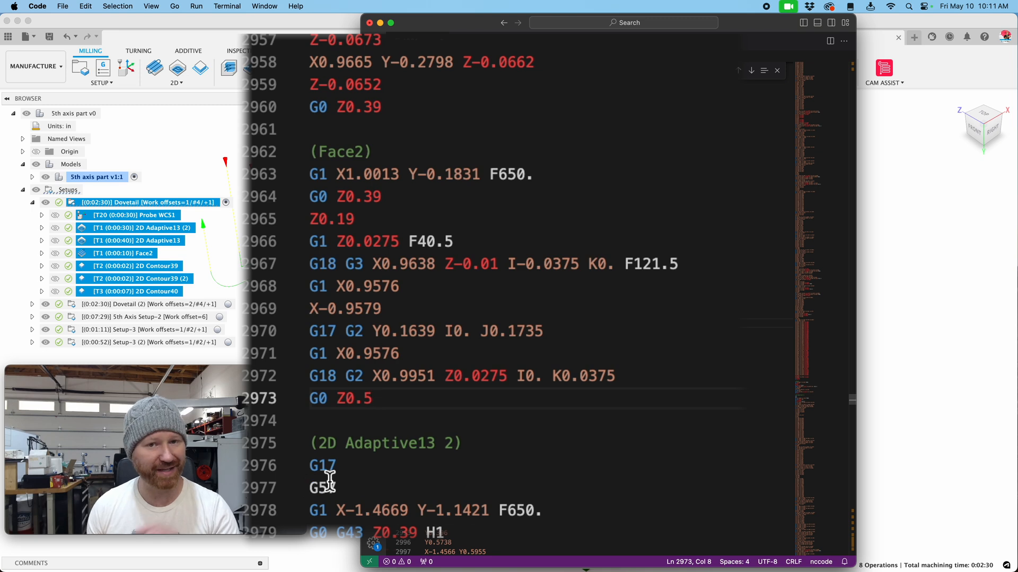
- Examine the remaining G53 G0 Z0. retracts before the T2 tool change and at the end of the program
click(752, 77)
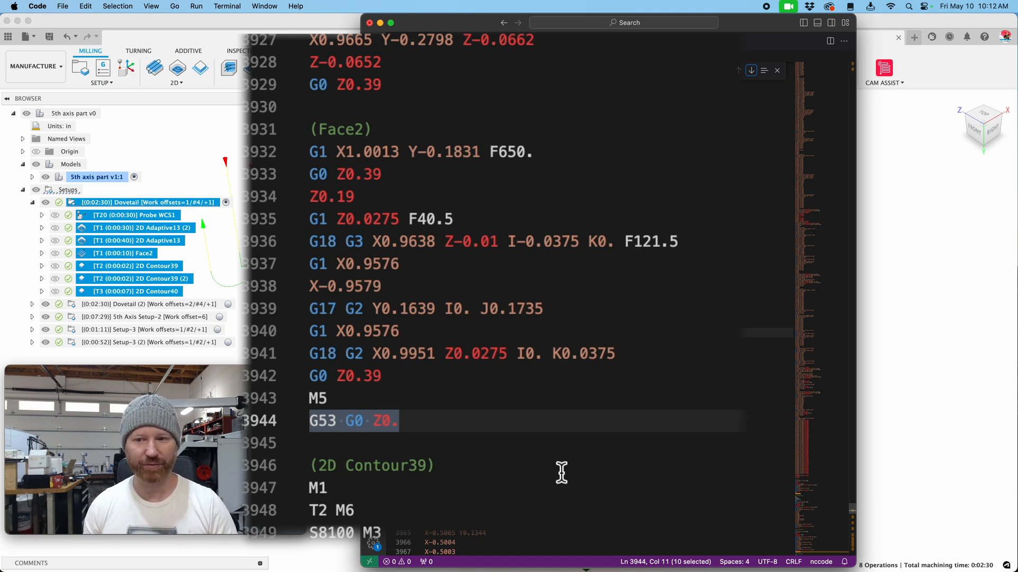
scroll(722, 402, down, 15)
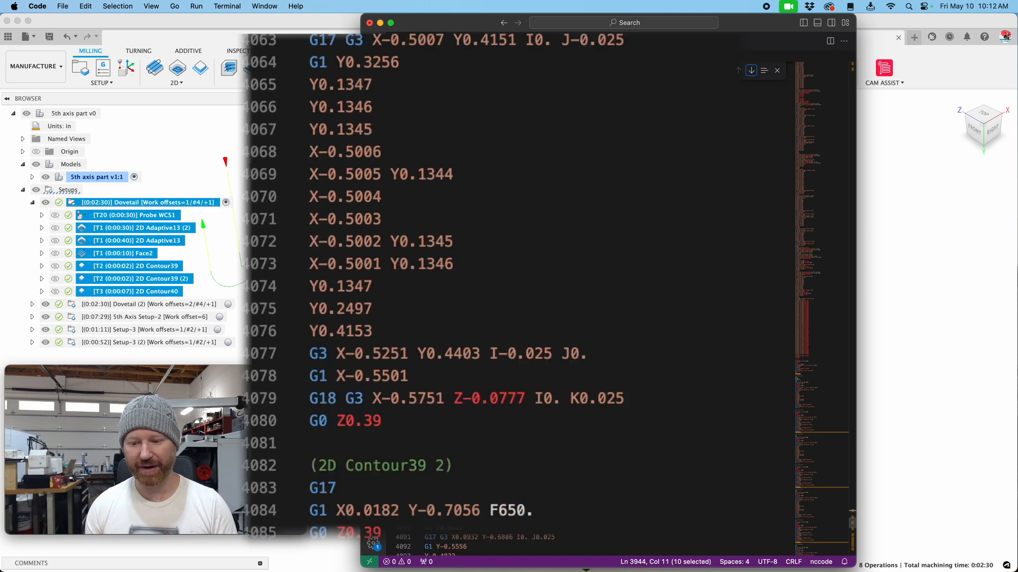
scroll(705, 409, down, 20)
scroll(703, 411, up, 4)
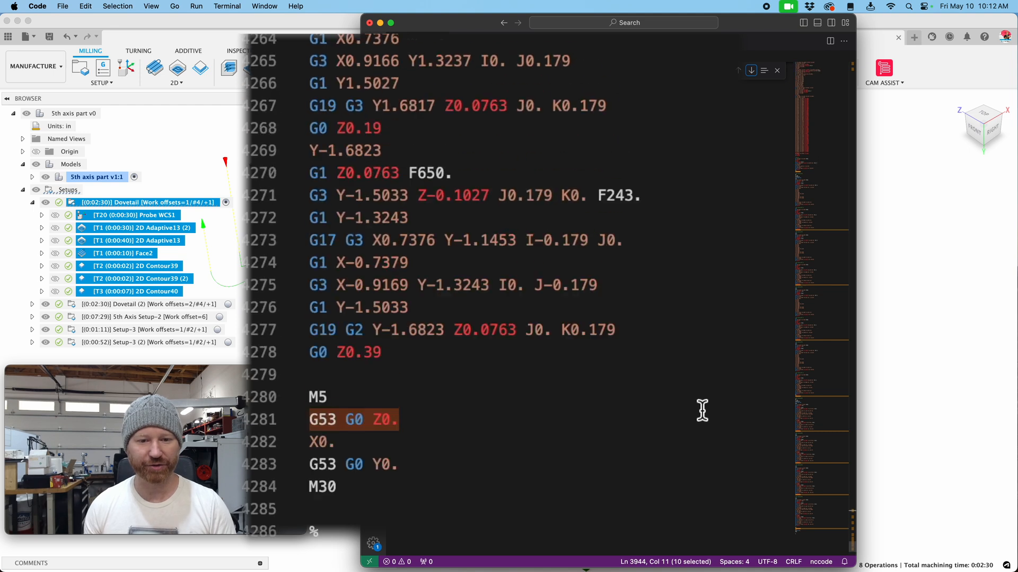
click(420, 469)
drag(439, 420, 306, 420)
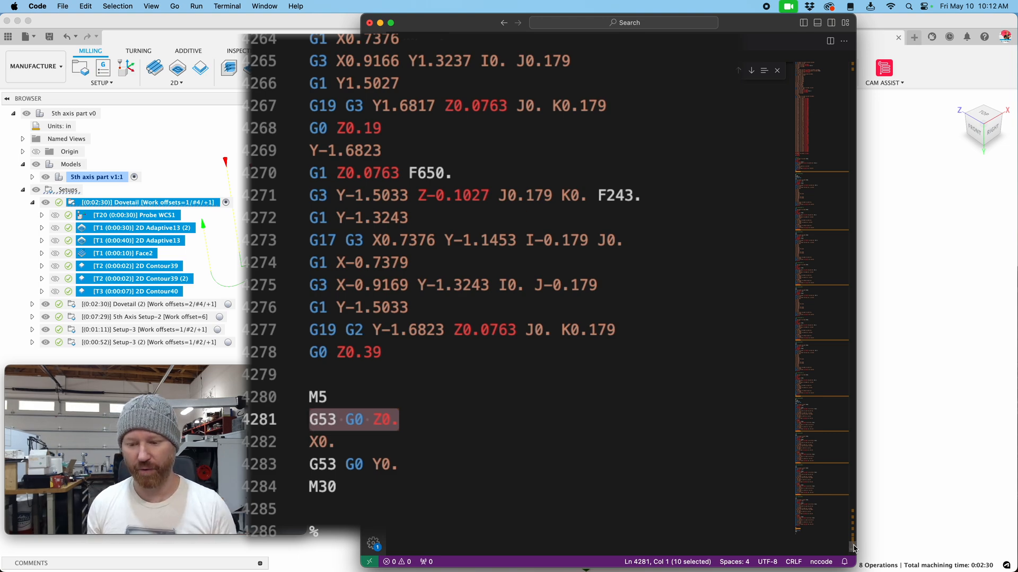
- Return to the start of the program and highlight the first Probe WCS1 comment on line 13
drag(854, 548, 872, 69)
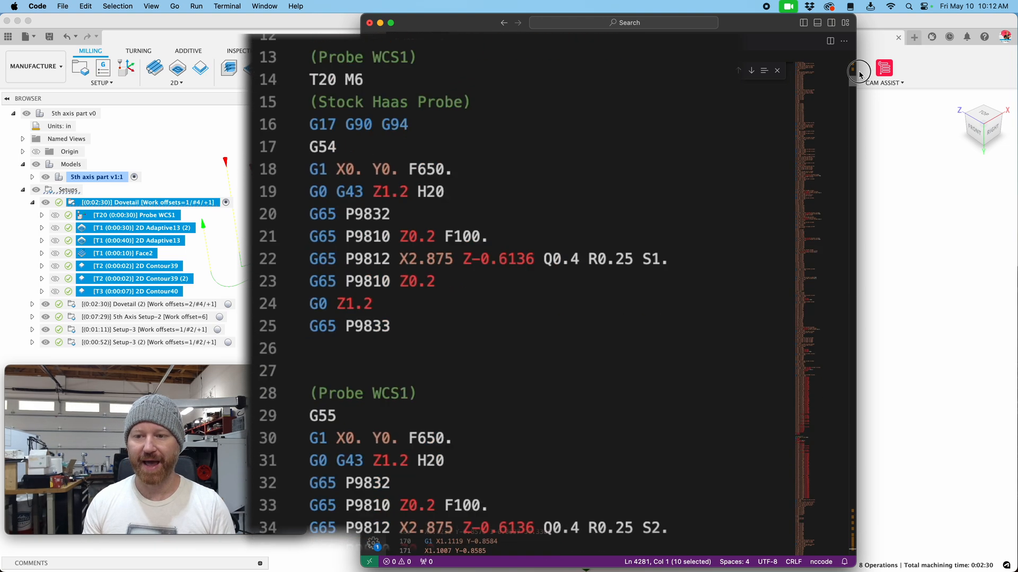
click(433, 58)
drag(433, 59, 287, 55)
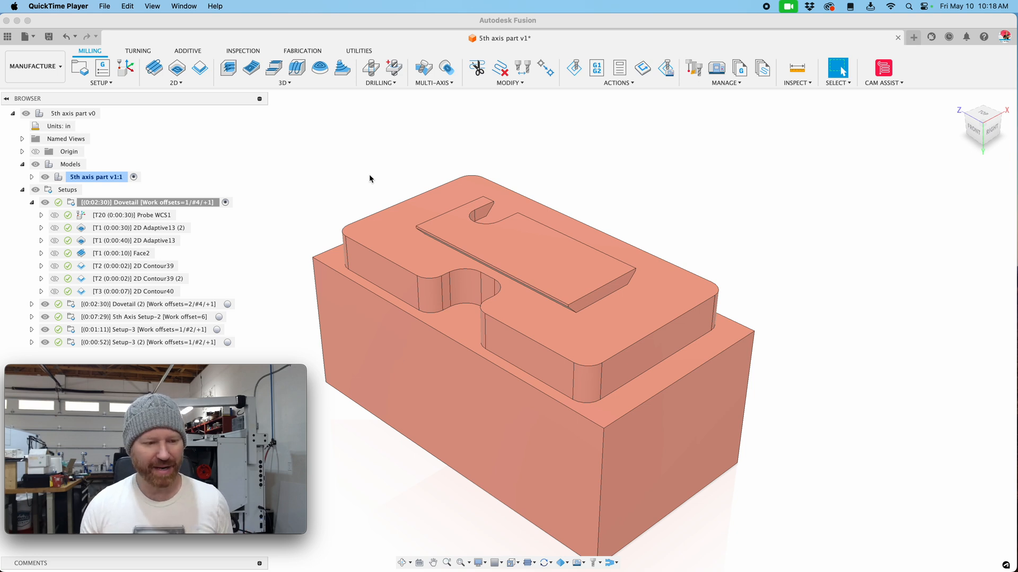
- Switch to Autodesk Fusion, expand the Dovetail (2) setup and compare its coordinate system orientation with the Dovetail setup
click(31, 304)
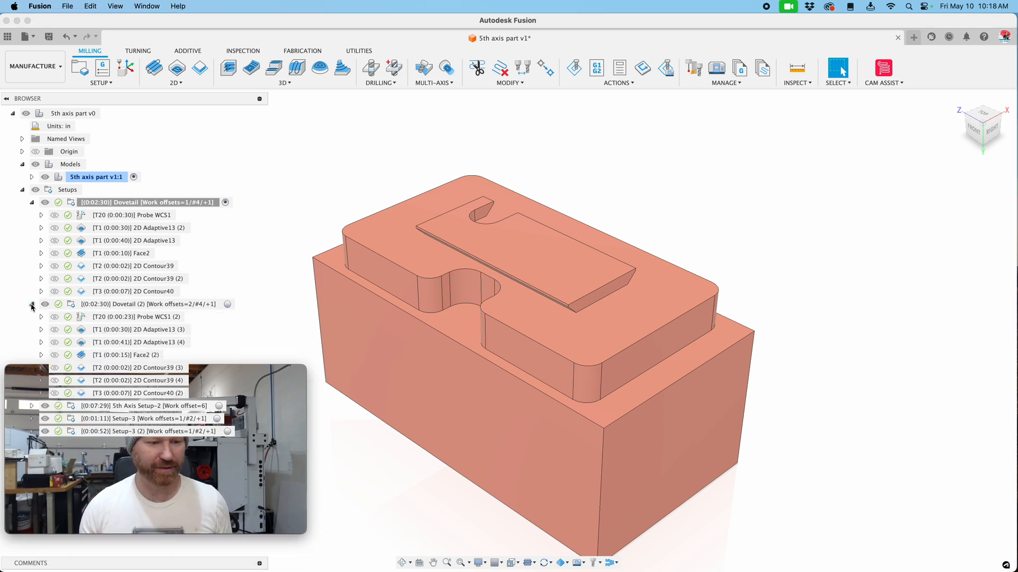
click(103, 305)
click(146, 202)
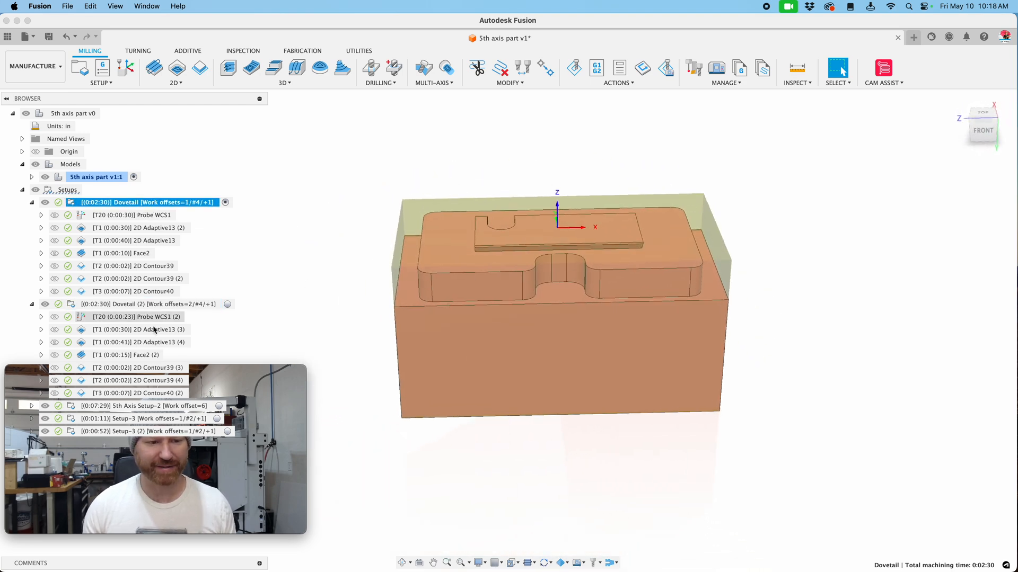
click(136, 306)
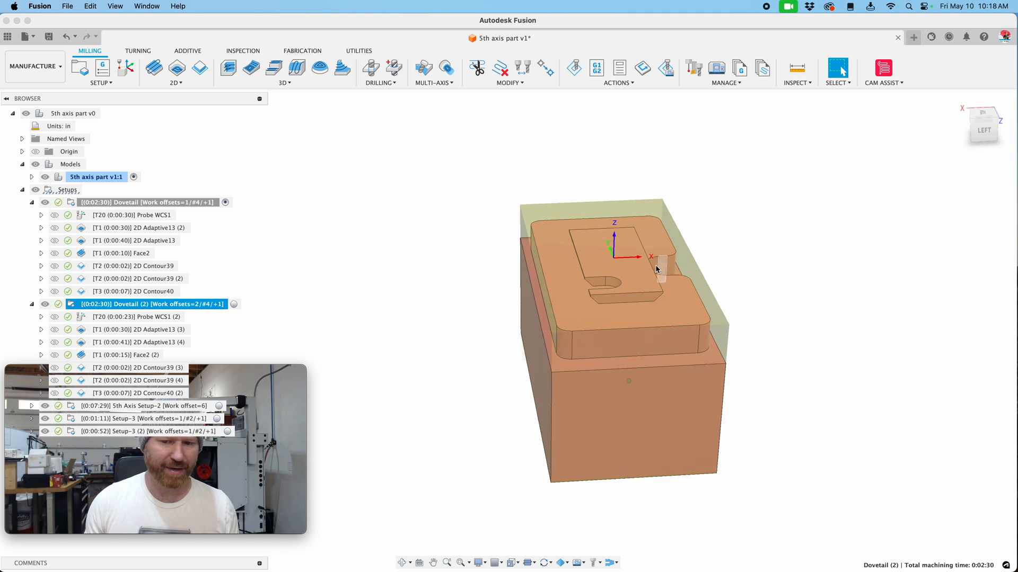
shift+middle_drag(618, 253, 656, 249)
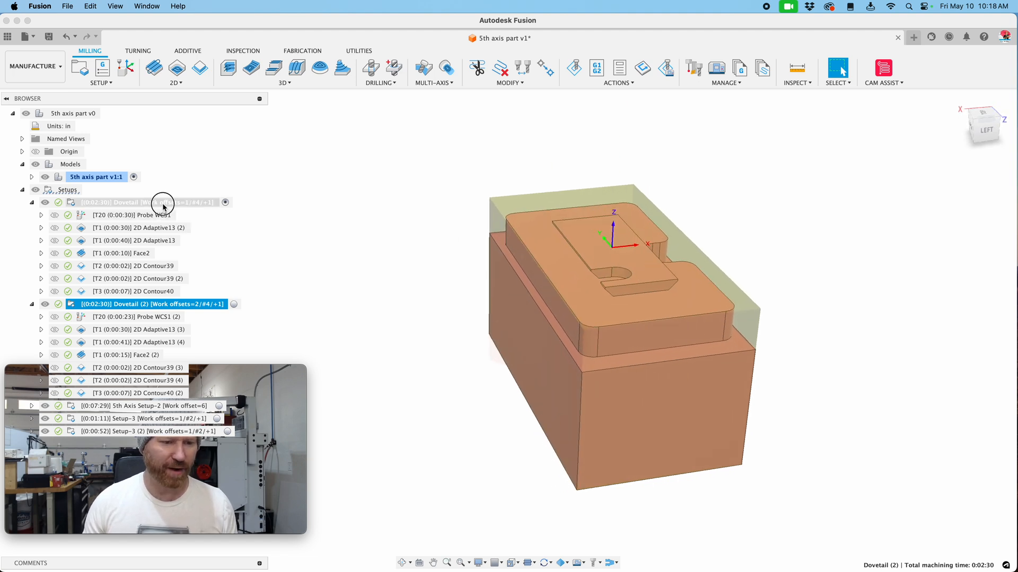
- Start an NC program for the Dovetail and Dovetail (2) setups together and show its operation list with a wider Operation column
click(159, 202)
super+click(153, 304)
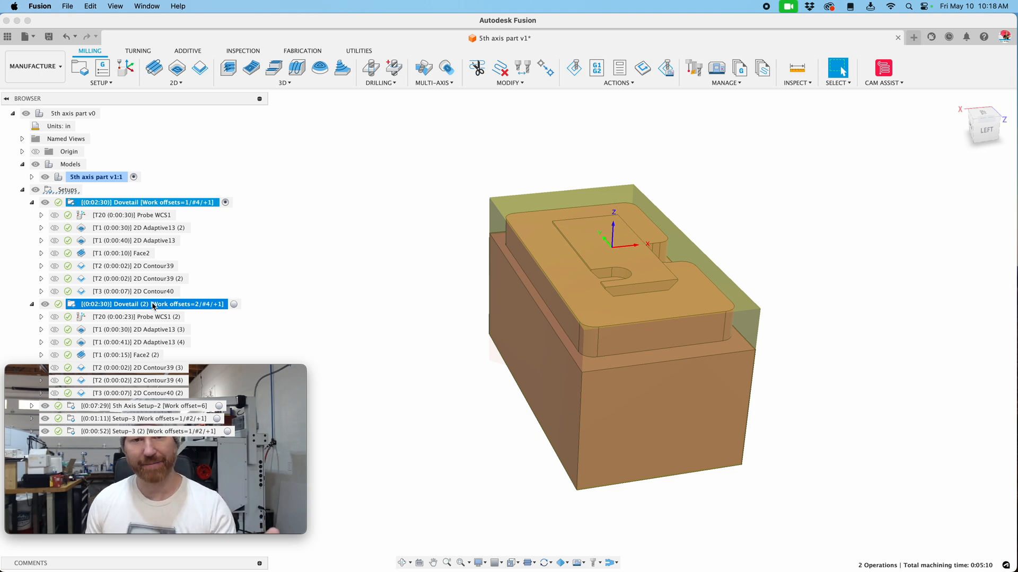
click(597, 73)
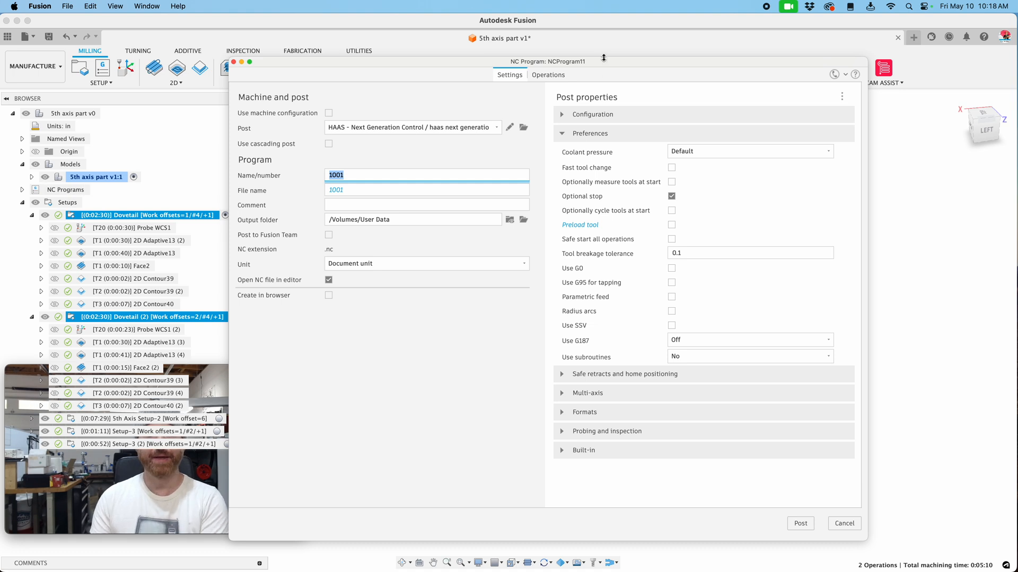
drag(608, 60, 627, 51)
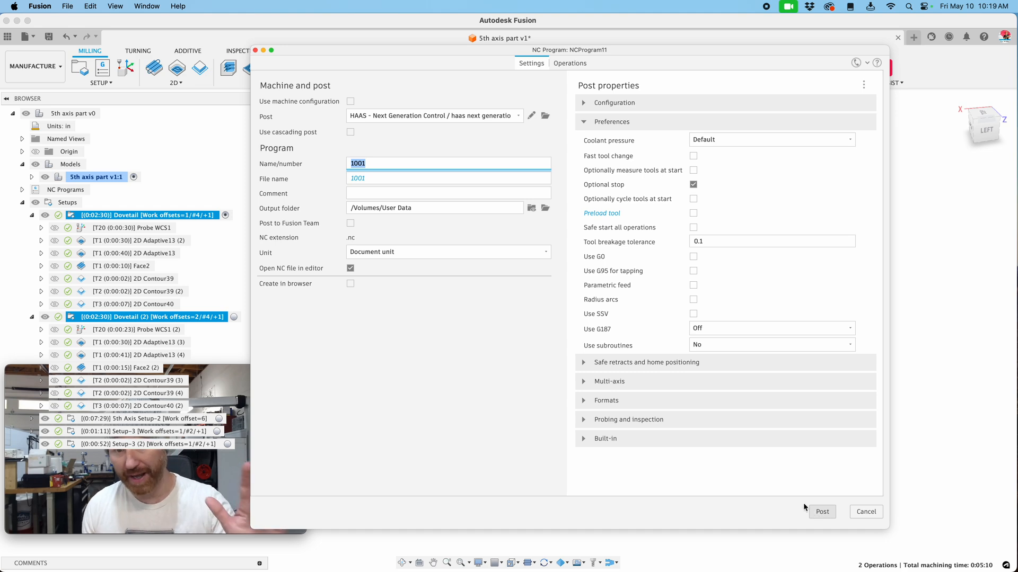
click(569, 64)
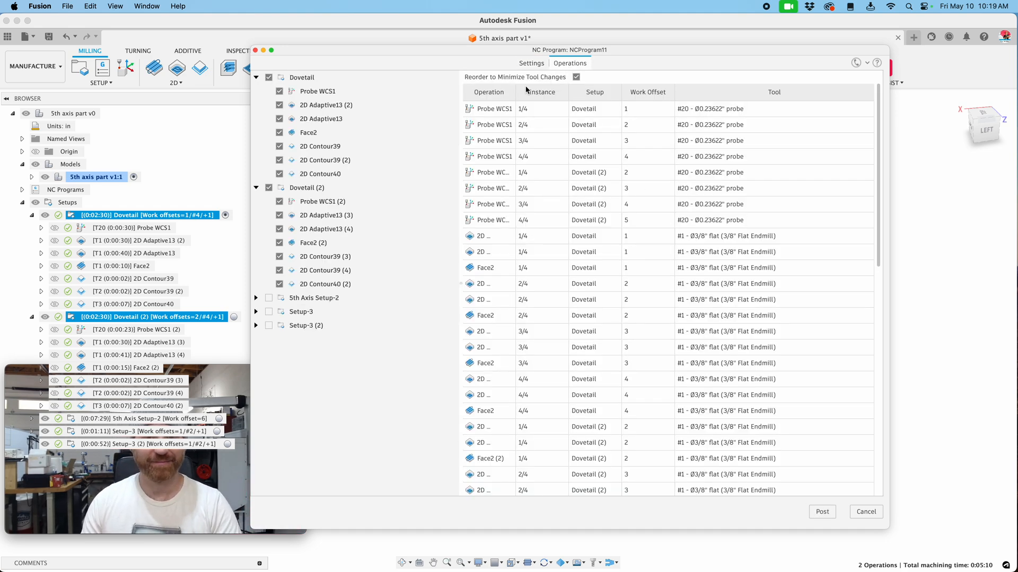
drag(516, 91, 550, 91)
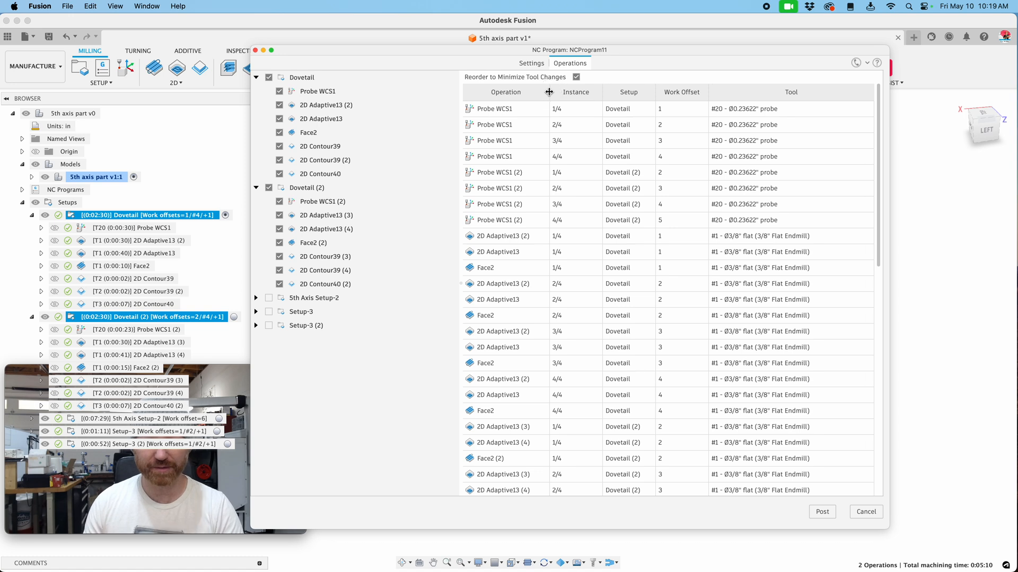
- Turn off Reorder to Minimize Tool Changes to examine the setup-by-setup operation order, and turn it back on
click(576, 77)
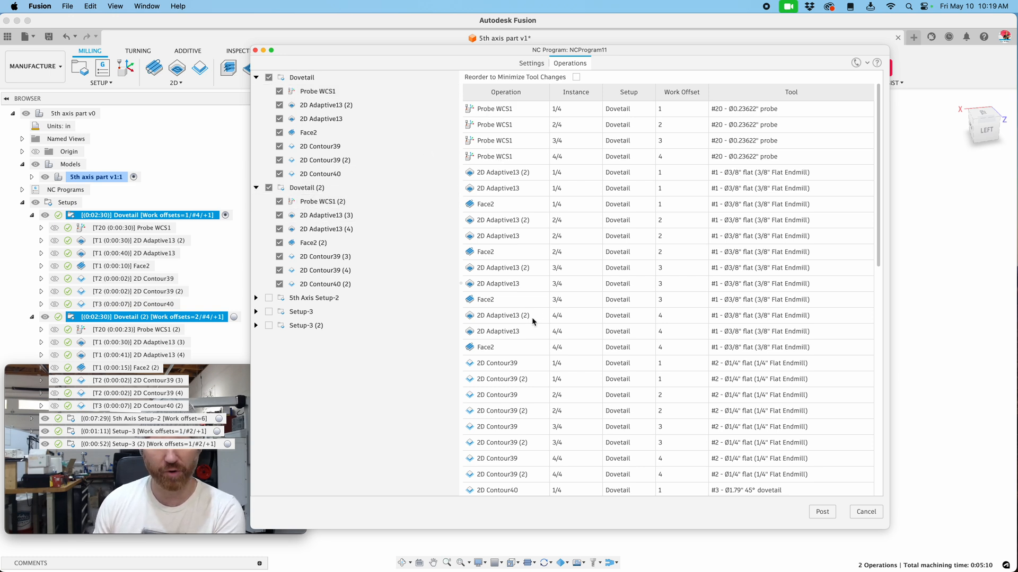
scroll(530, 322, down, 10)
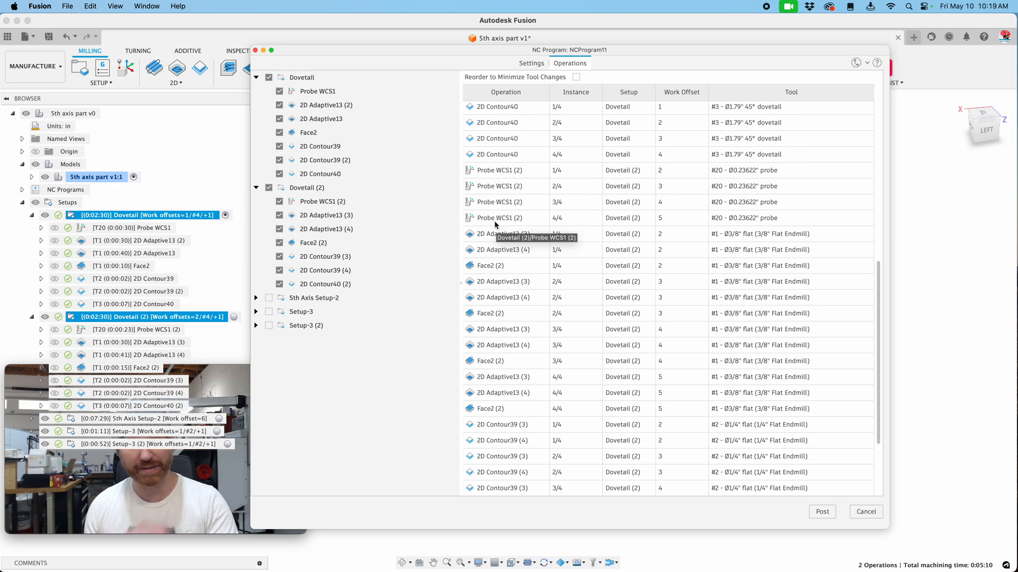
click(576, 77)
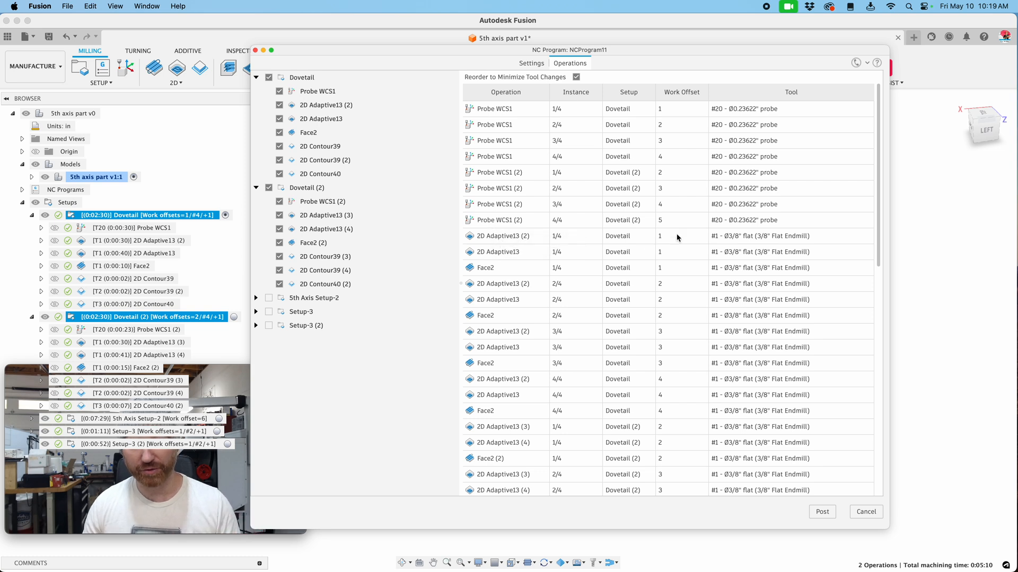
- Review the reordered operations tool by tool through the 2D Contour40 (2) dovetail passes and return to the NC program settings
scroll(736, 397, down, 5)
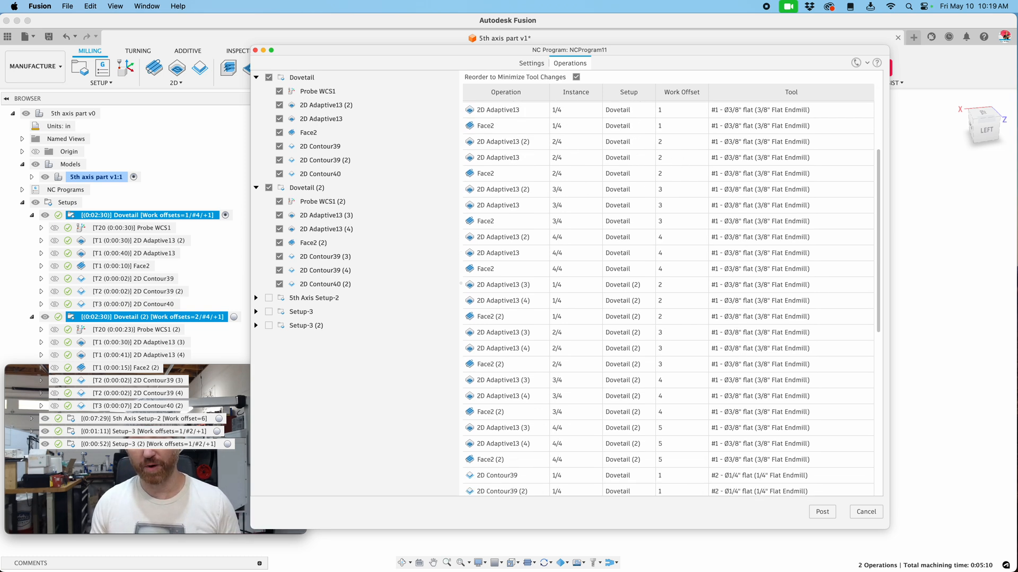
scroll(736, 395, down, 3)
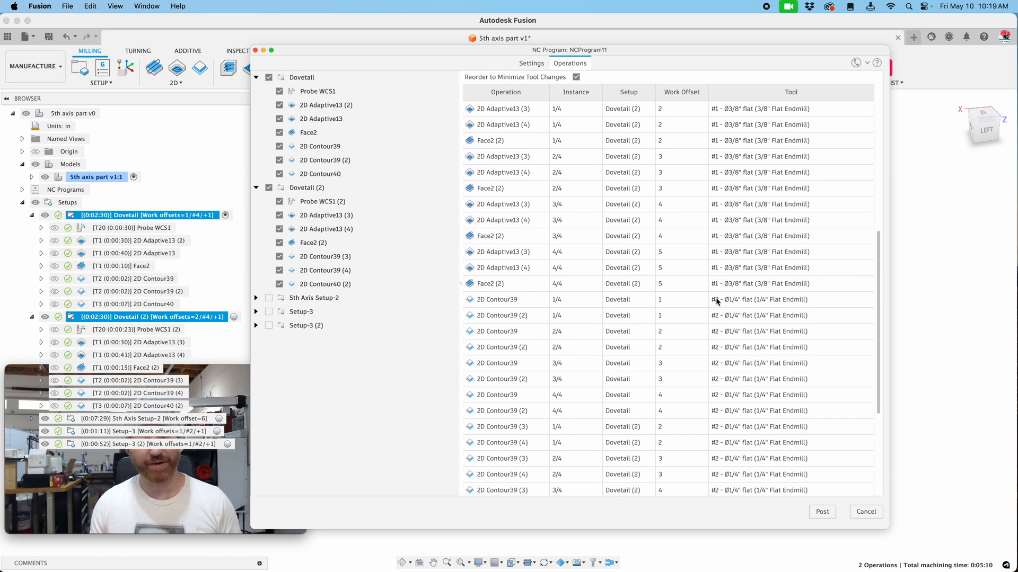
scroll(735, 318, down, 5)
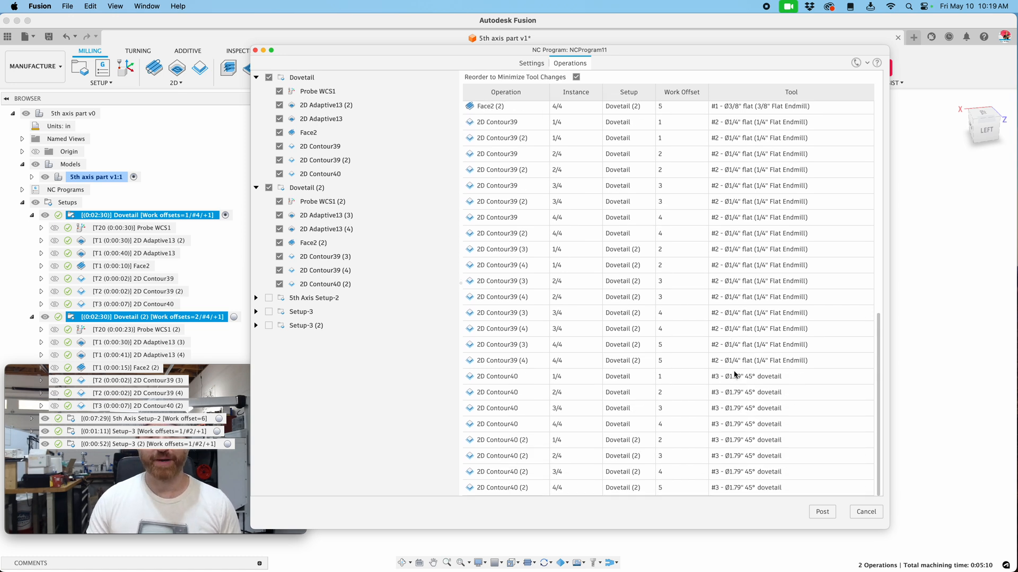
click(531, 64)
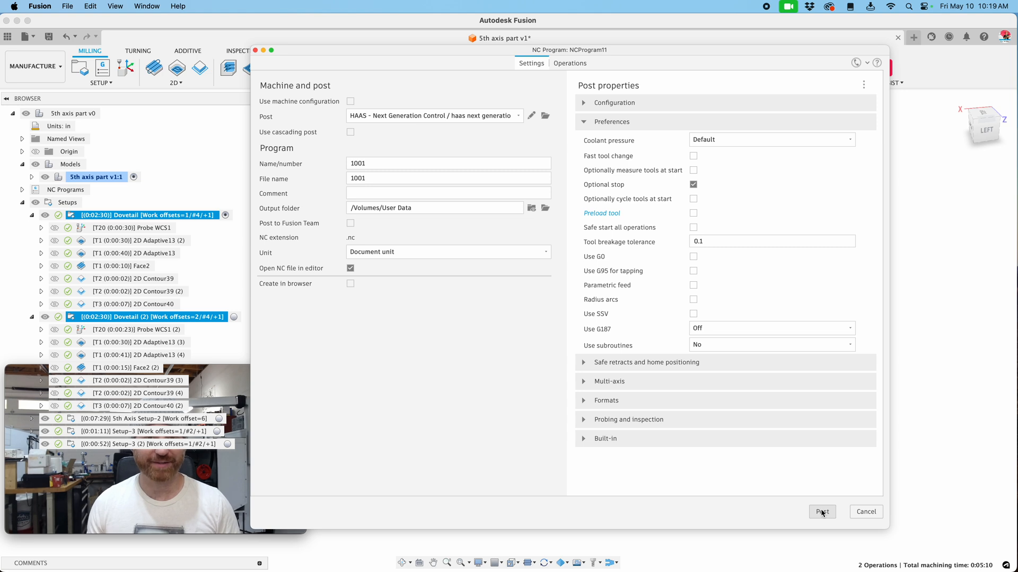